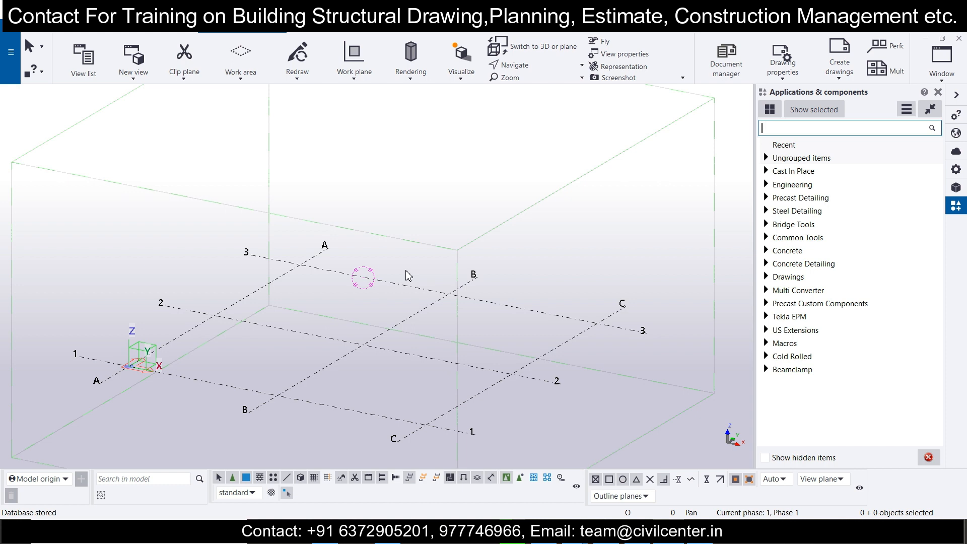
scroll(408, 276, "down", 1)
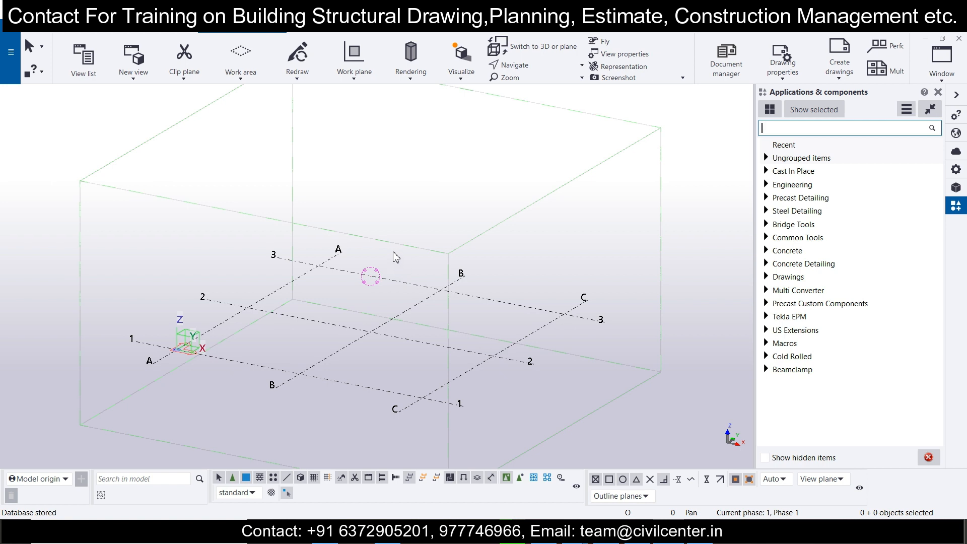
scroll(144, 375, "up", 3)
scroll(154, 357, "down", 3)
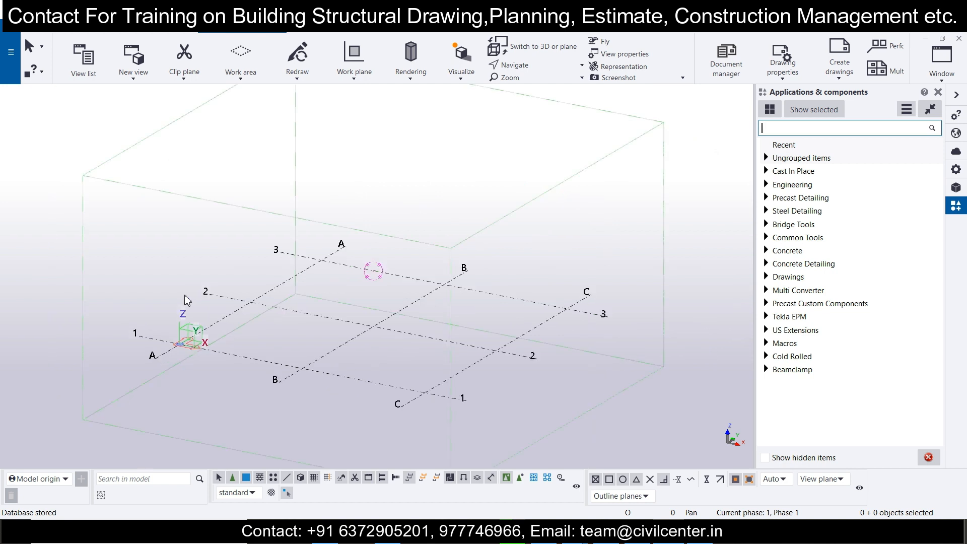
Set both the X and Y coordinates of the rectangular grid to 0.00 2*4000.00
left_click(245, 360)
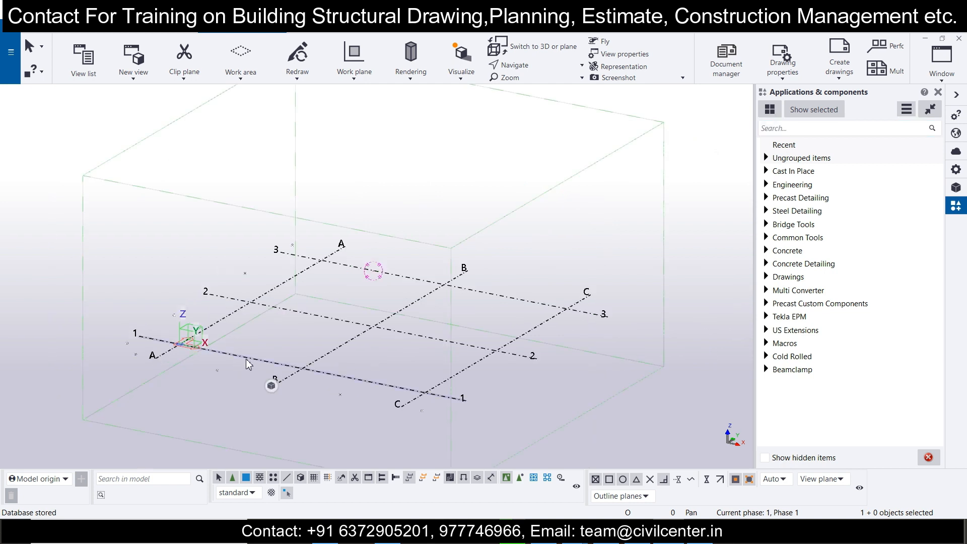
double_click(246, 359)
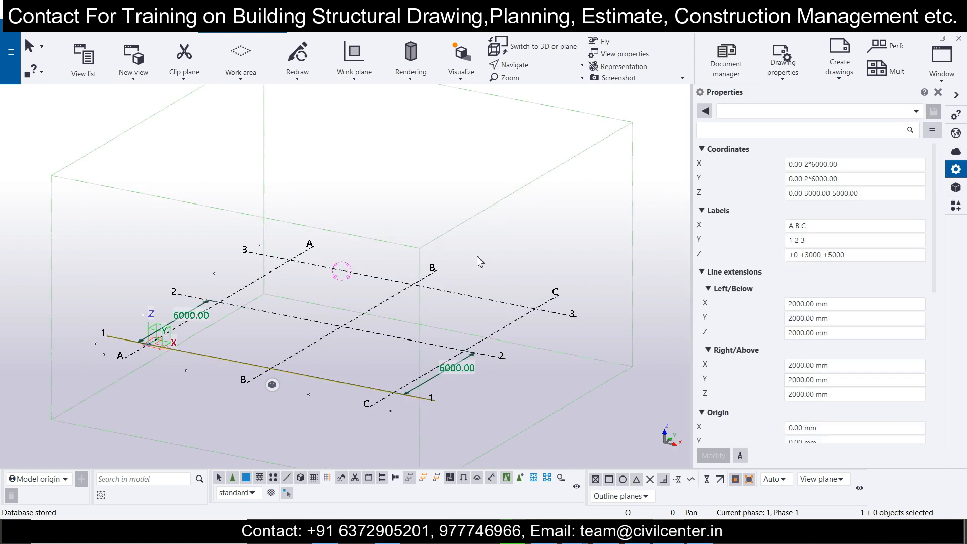
left_click(811, 179)
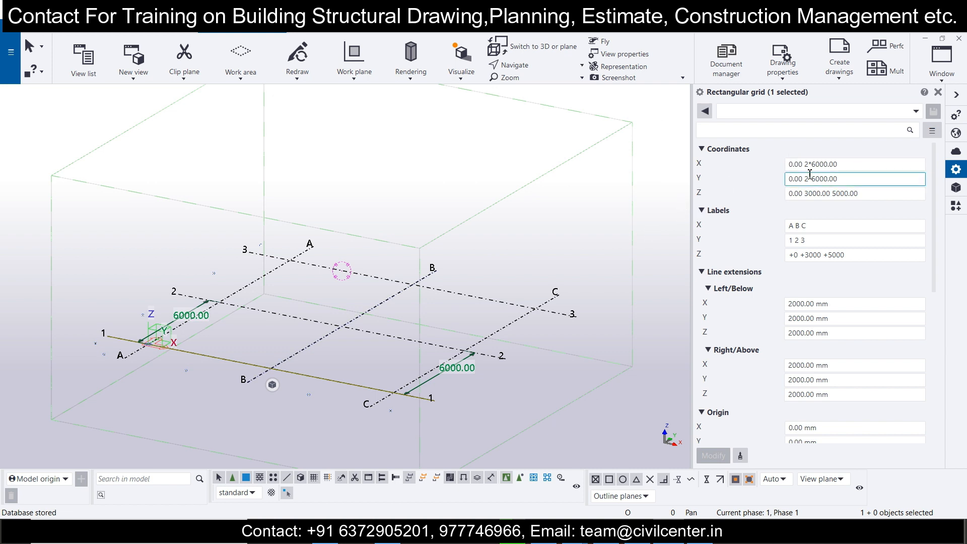
left_click(857, 164)
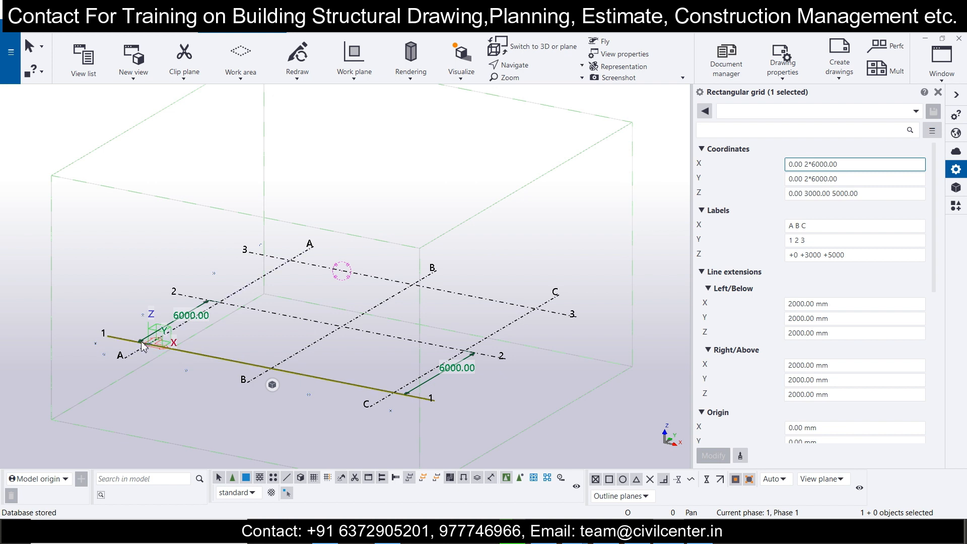
scroll(143, 347, "up", 5)
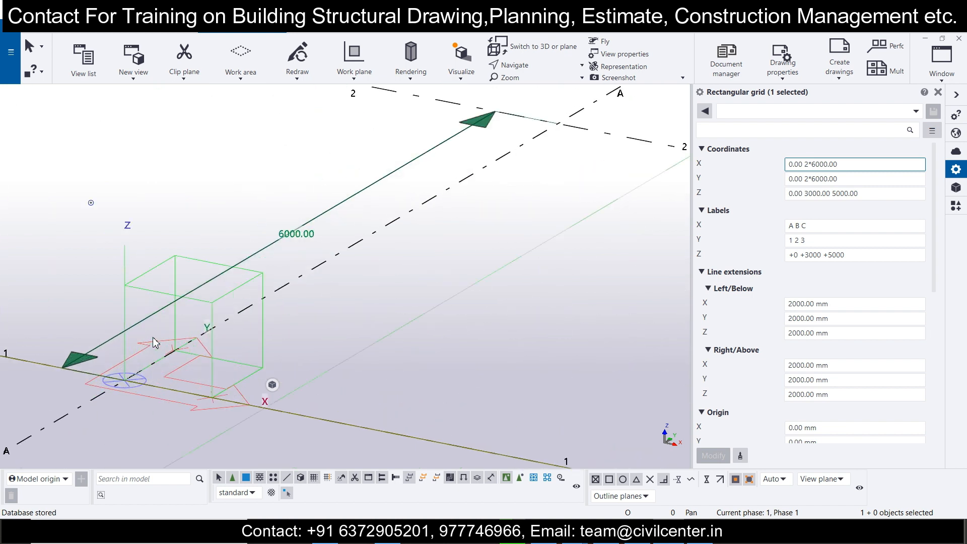
scroll(154, 343, "down", 3)
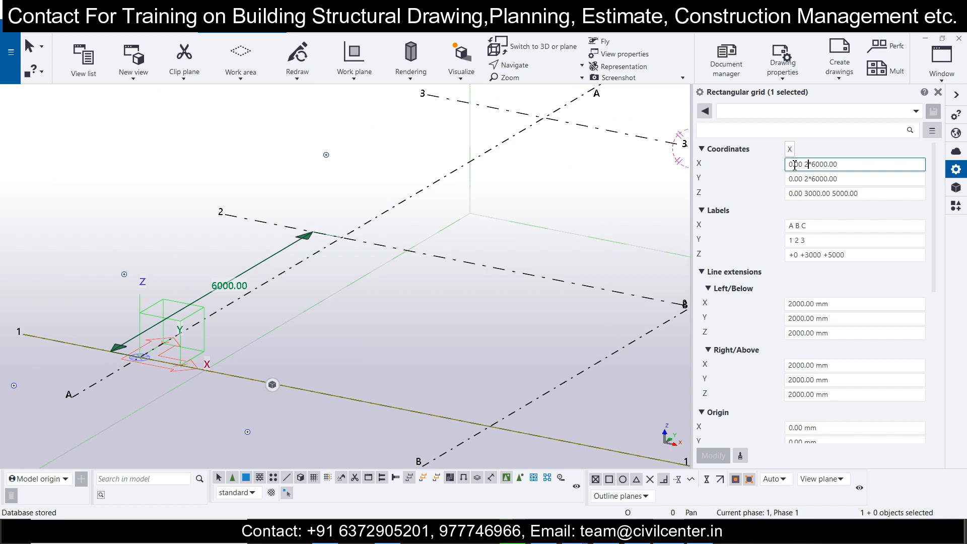
type("4")
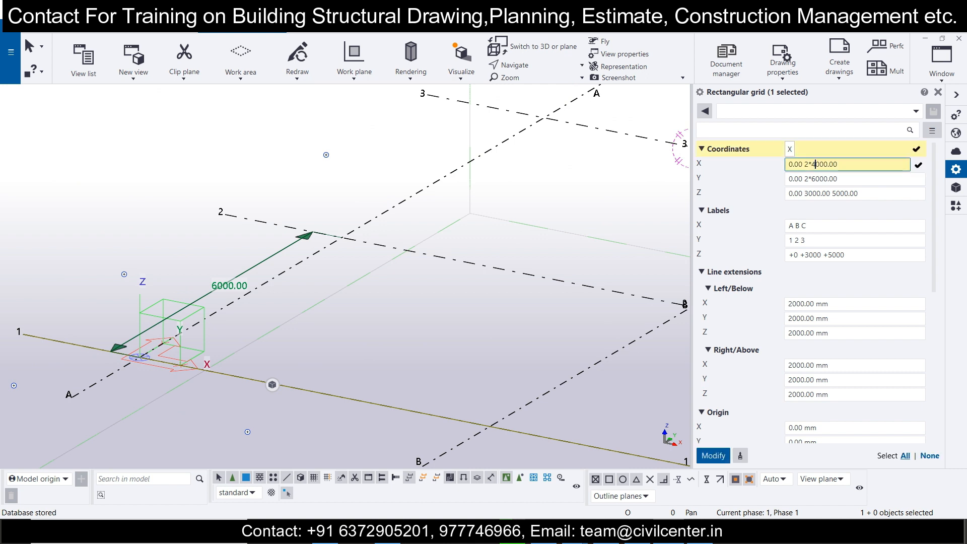
left_click(816, 180)
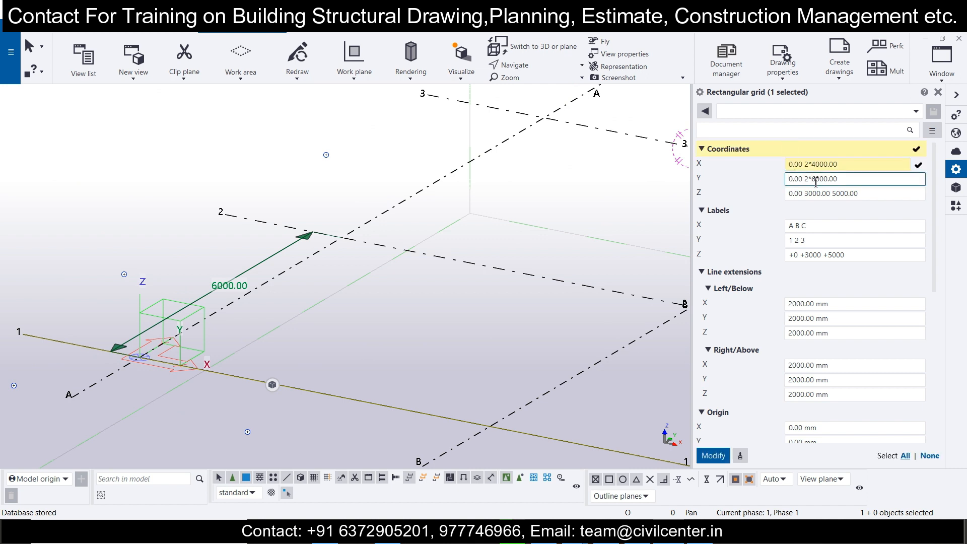
type("4")
Set the grid's Z coordinates to 0.00 3000.00 6000.00 and apply the coordinate changes to the grid
left_click(816, 195)
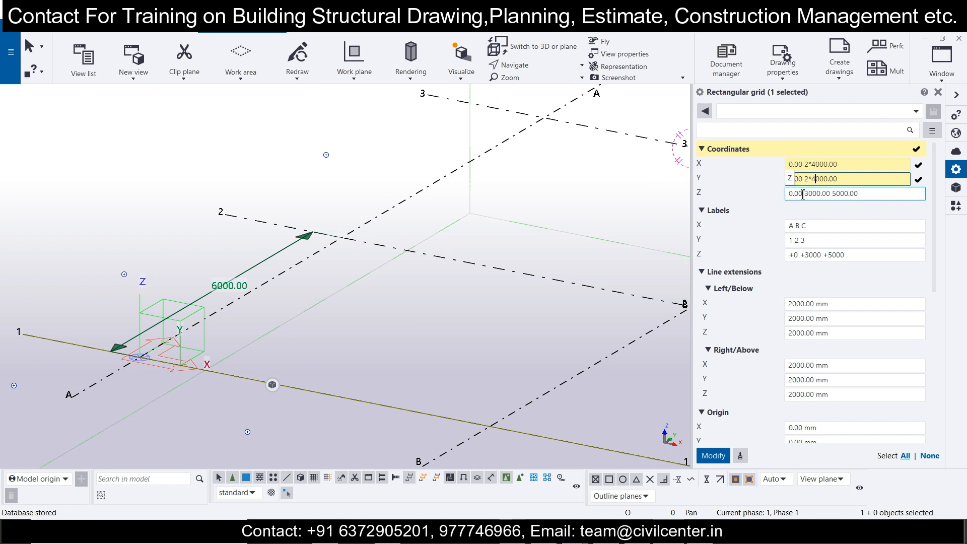
left_click(834, 194)
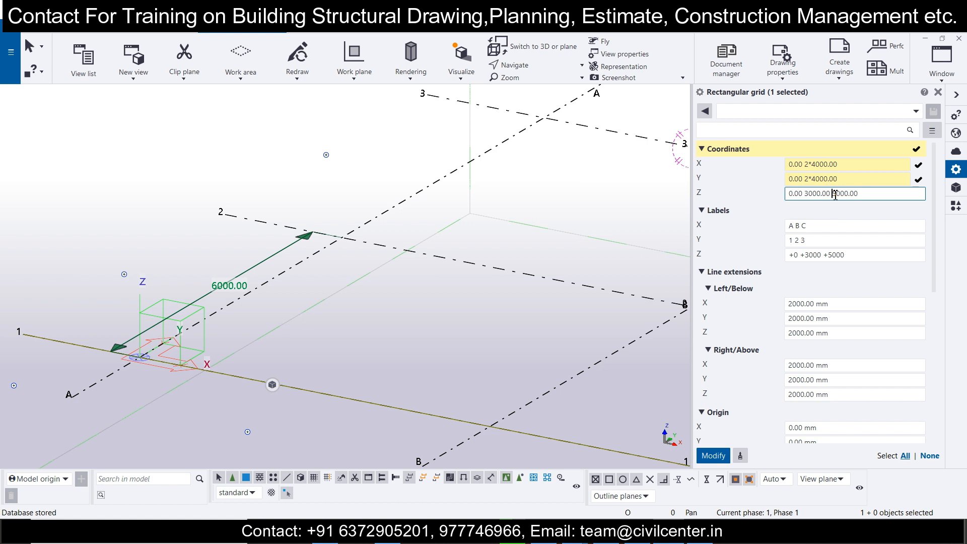
type("6")
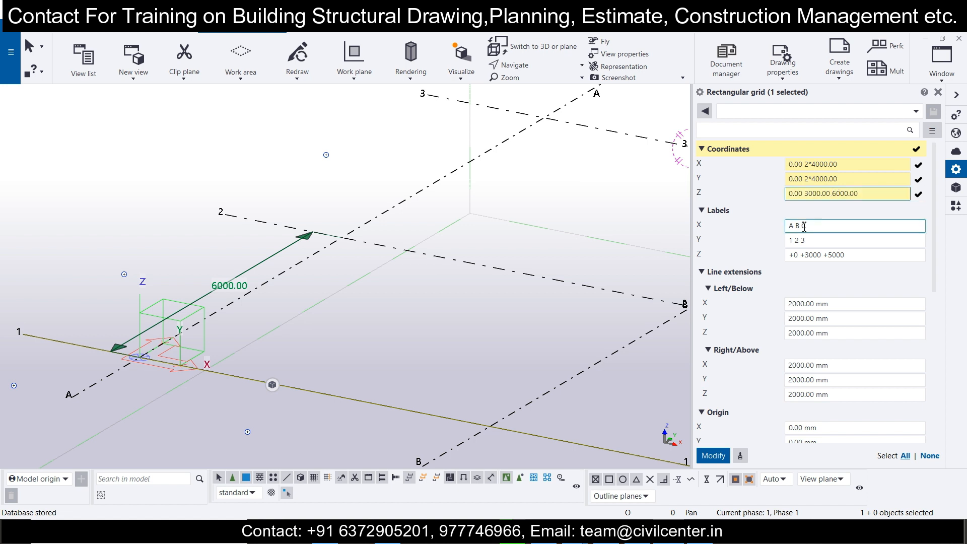
left_click(713, 456)
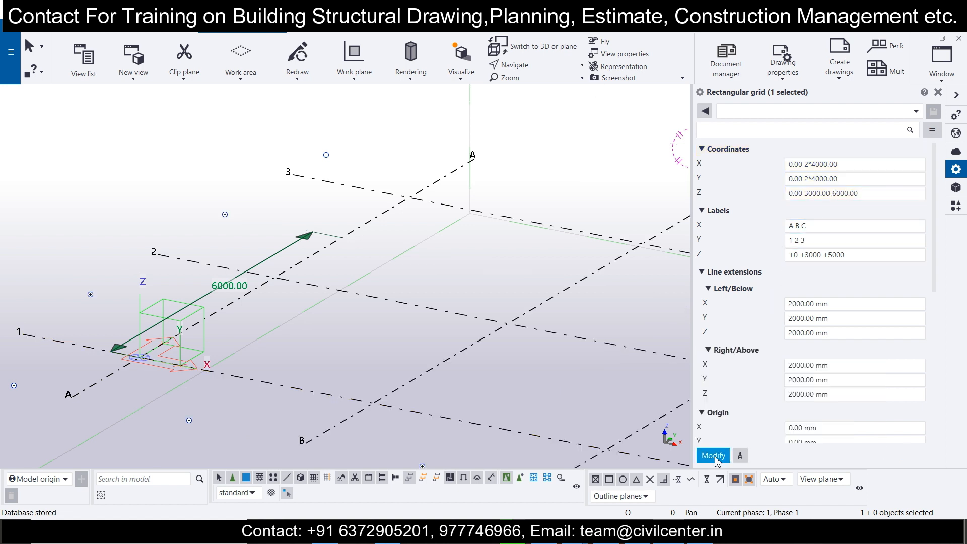
Create views along all grid lines of the modified grid using the standard view name prefixes
scroll(262, 304, "up", 2)
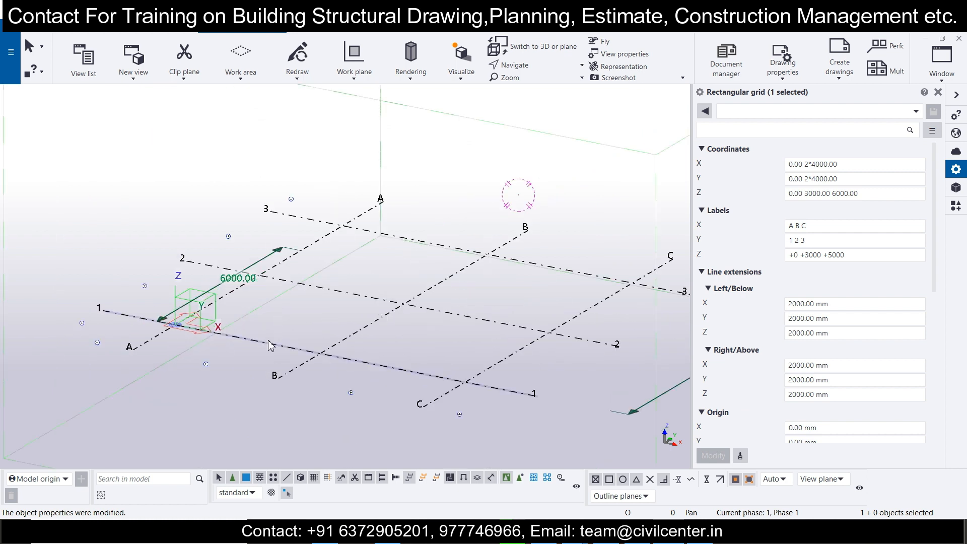
right_click(271, 347)
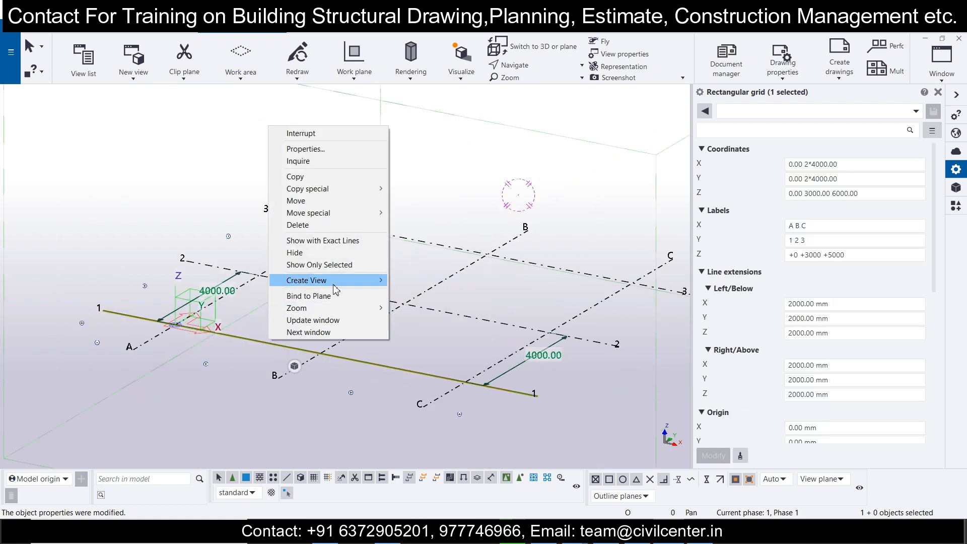
mouse_move(334, 282)
left_click(441, 301)
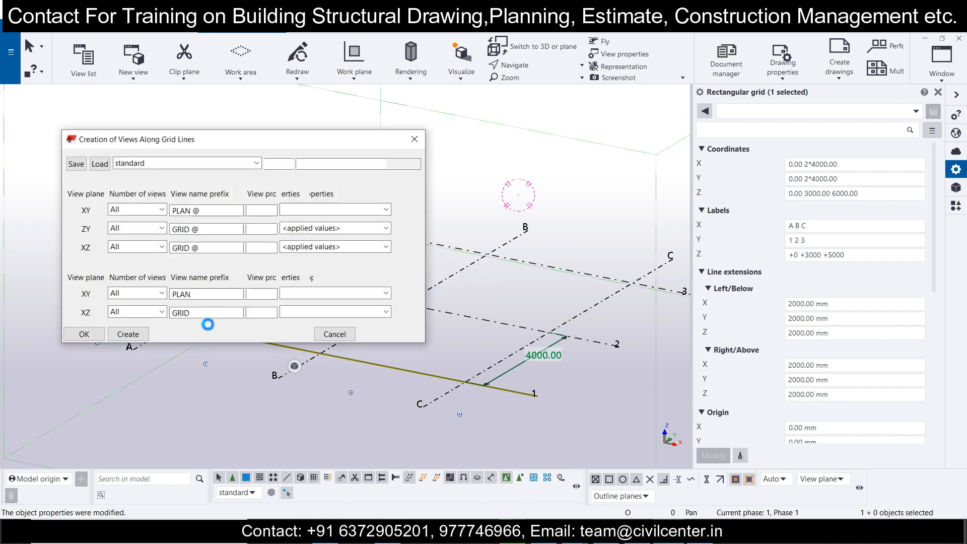
left_click(143, 335)
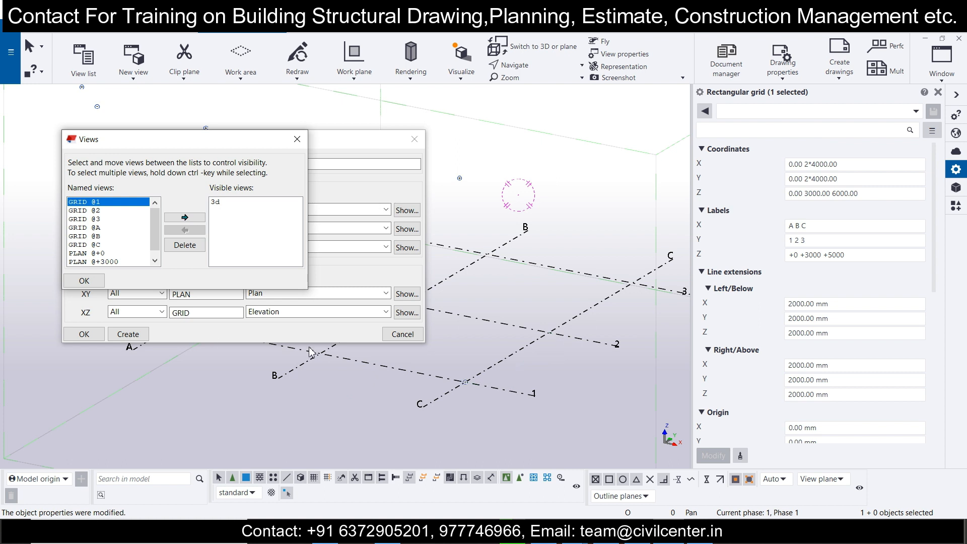
Make the GRID @1 elevation view visible and close the grid view creation dialog
left_click(194, 218)
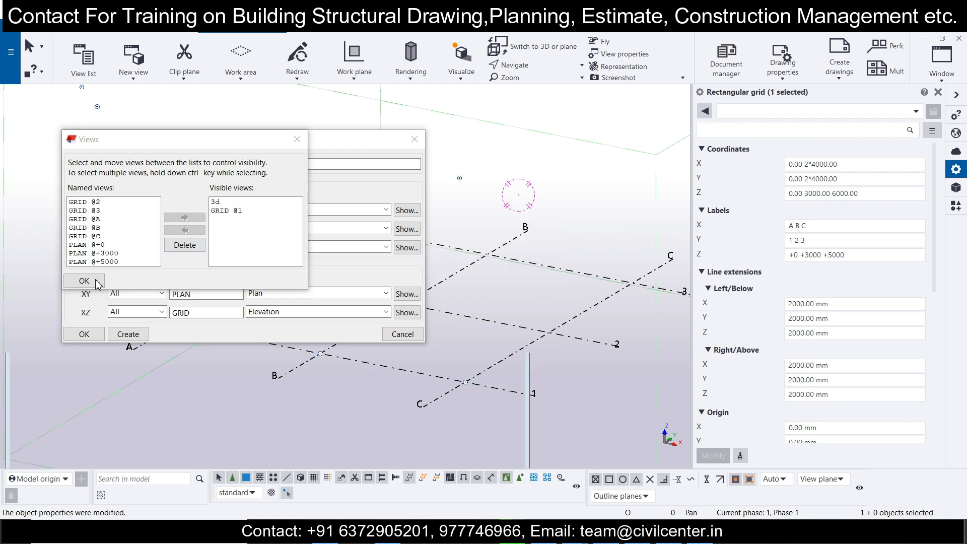
left_click(84, 281)
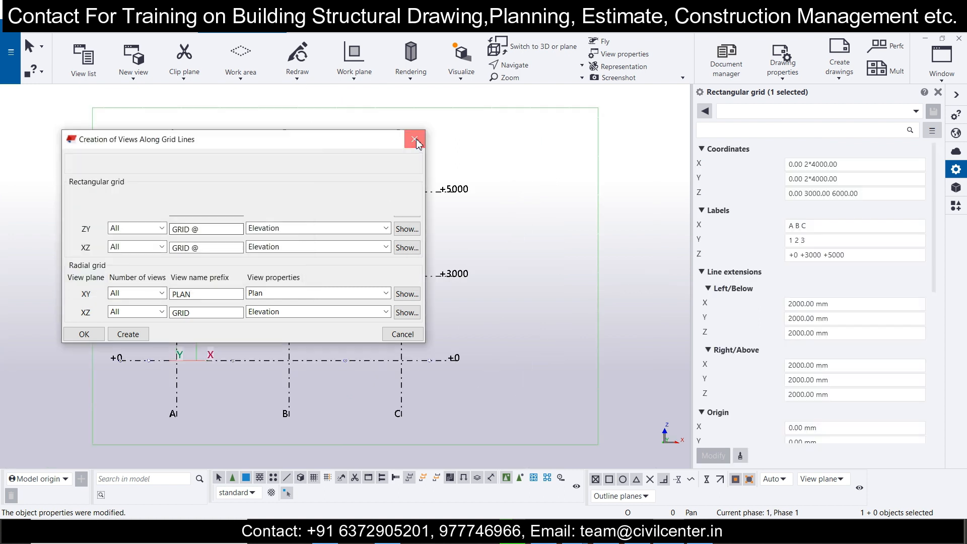
left_click(415, 139)
scroll(241, 307, "up", 4)
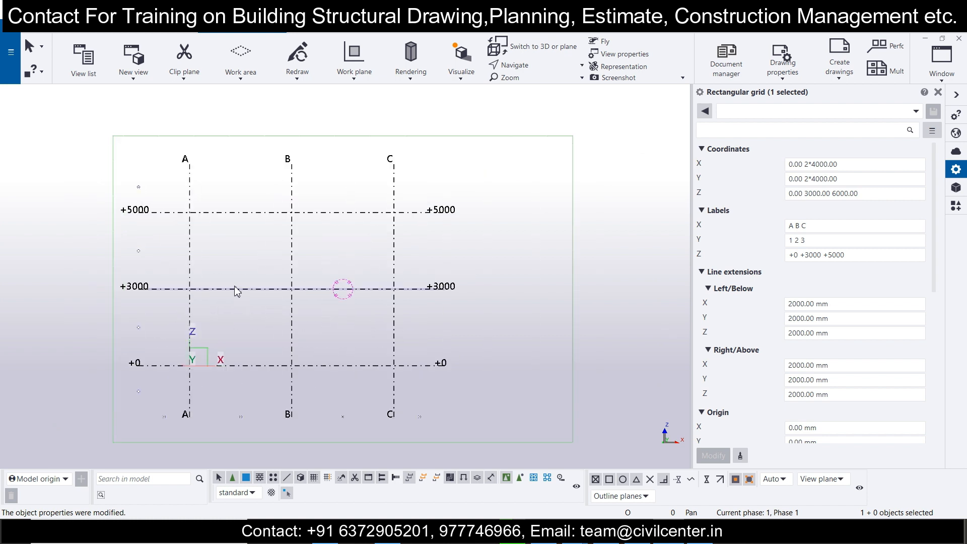
scroll(237, 291, "up", 2)
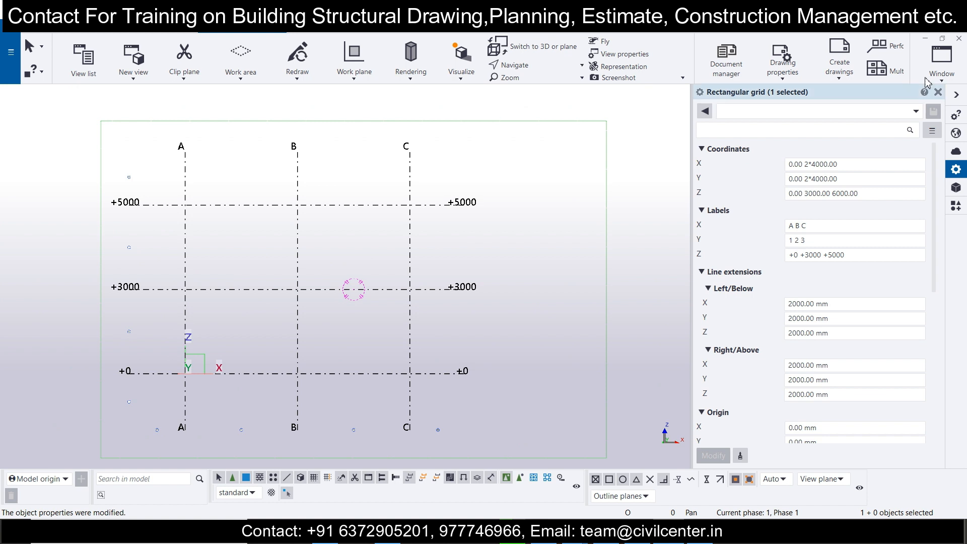
Tile the GRID @1 and 3d views vertically so they stand side by side
left_click(953, 76)
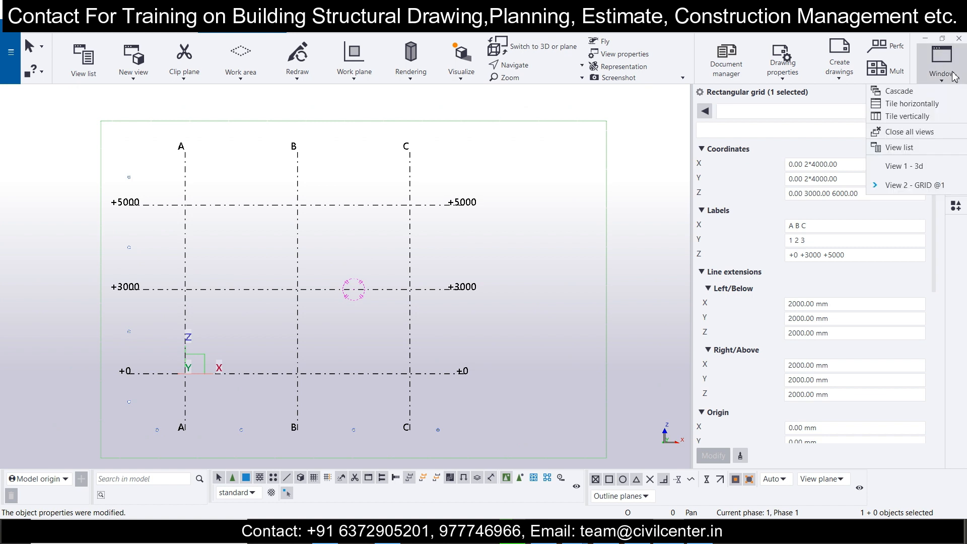
left_click(916, 116)
scroll(439, 293, "down", 3)
scroll(402, 319, "up", 6)
scroll(415, 323, "down", 2)
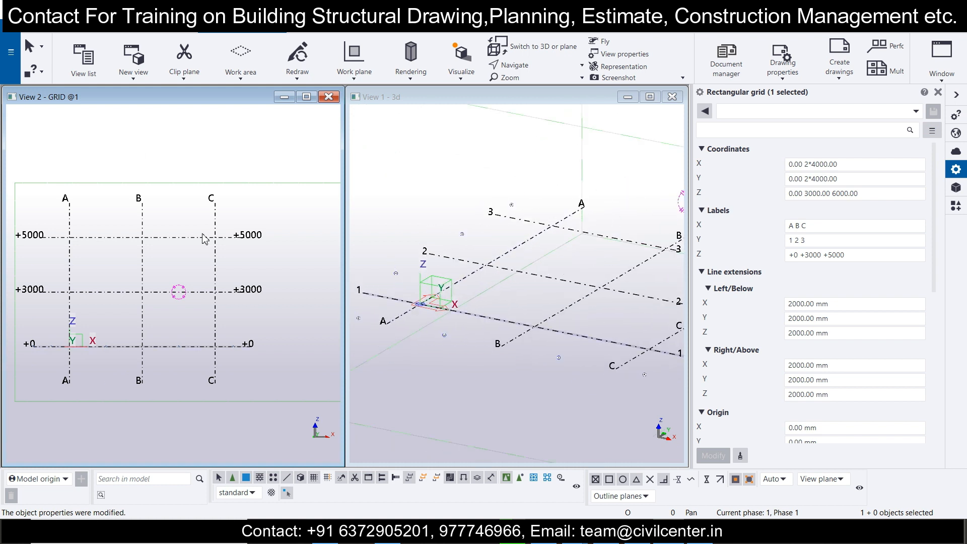
Place one ISMB400 steel column at the intersection of grid lines A and 1 in the 3D view
left_click(79, 32)
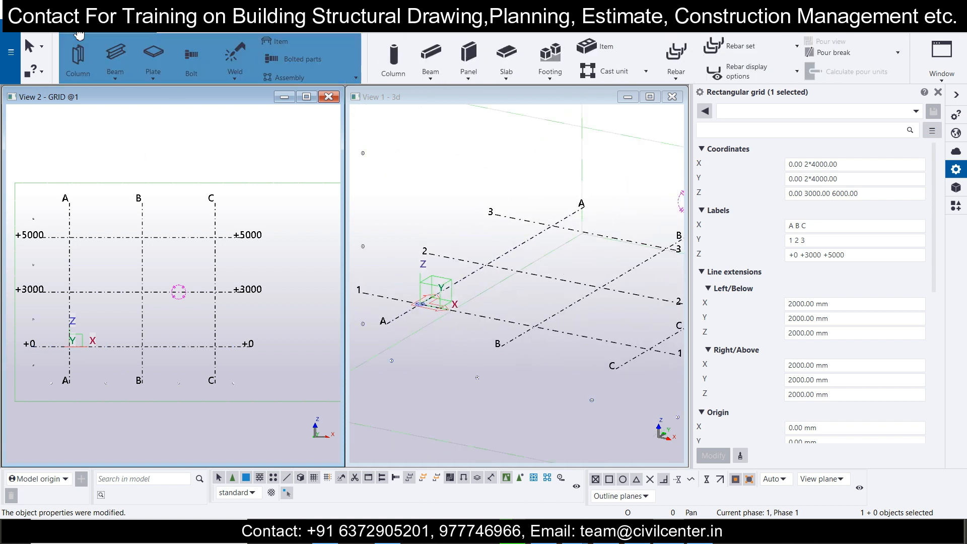
left_click(78, 55)
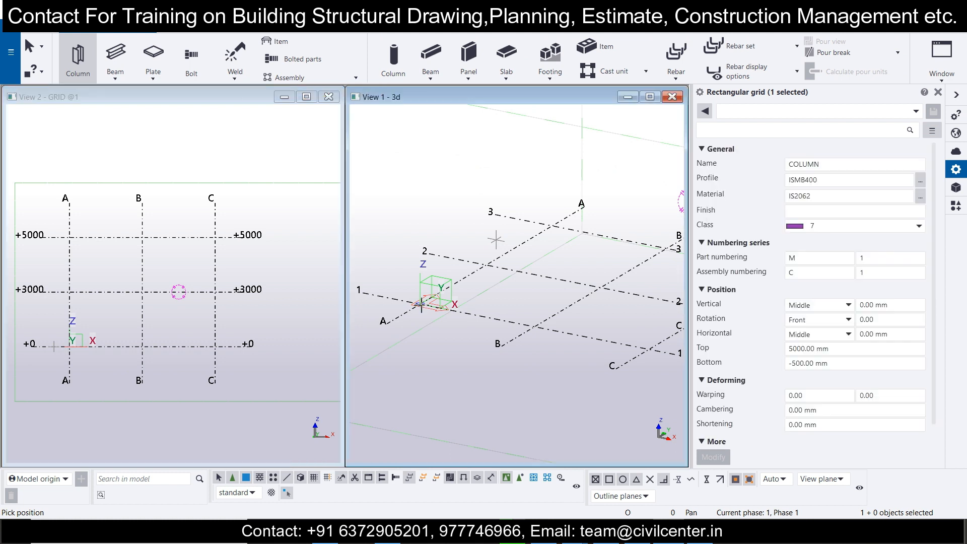
left_click(421, 304)
key("Escape")
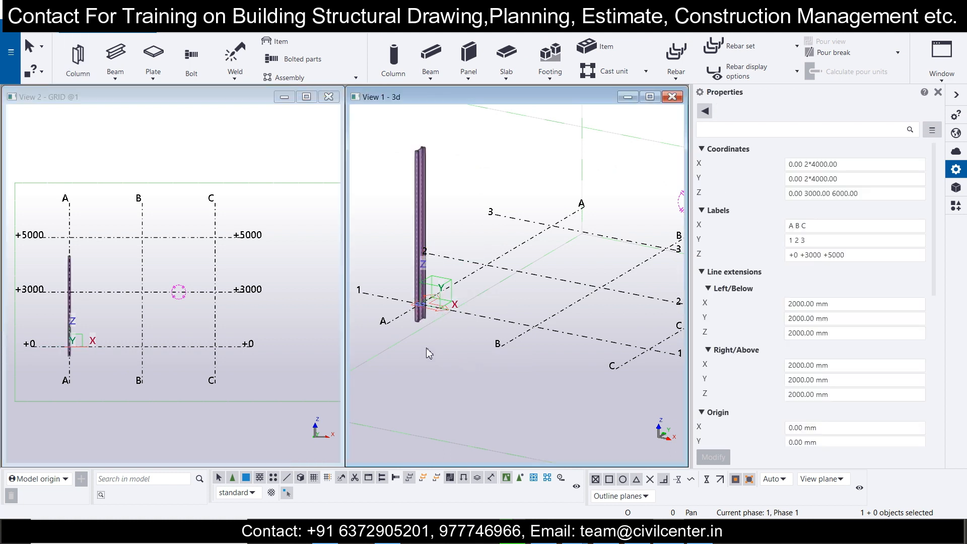
Examine the column's base up close in opaque rendering and in transparent shaded wireframe rendering
scroll(420, 337, "up", 5)
scroll(416, 323, "up", 6)
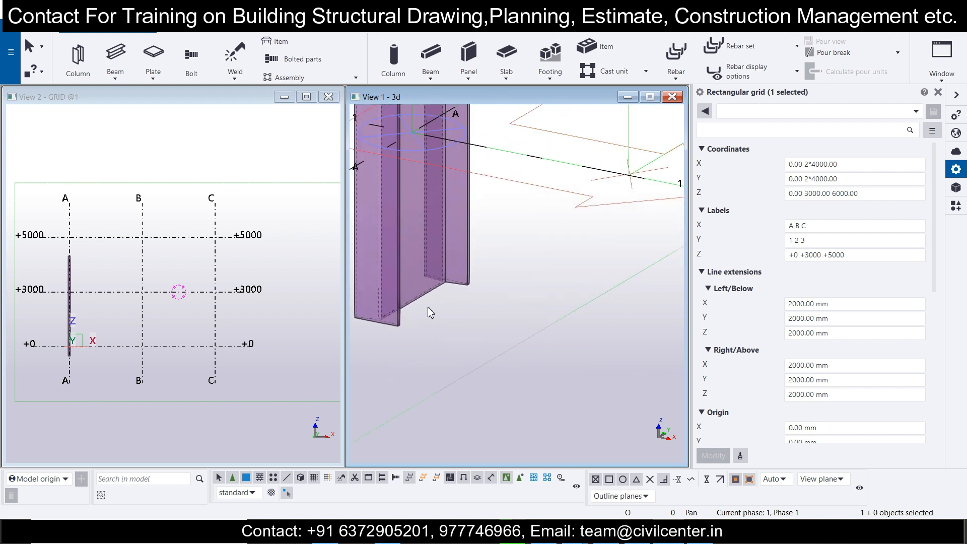
key("ctrl+4")
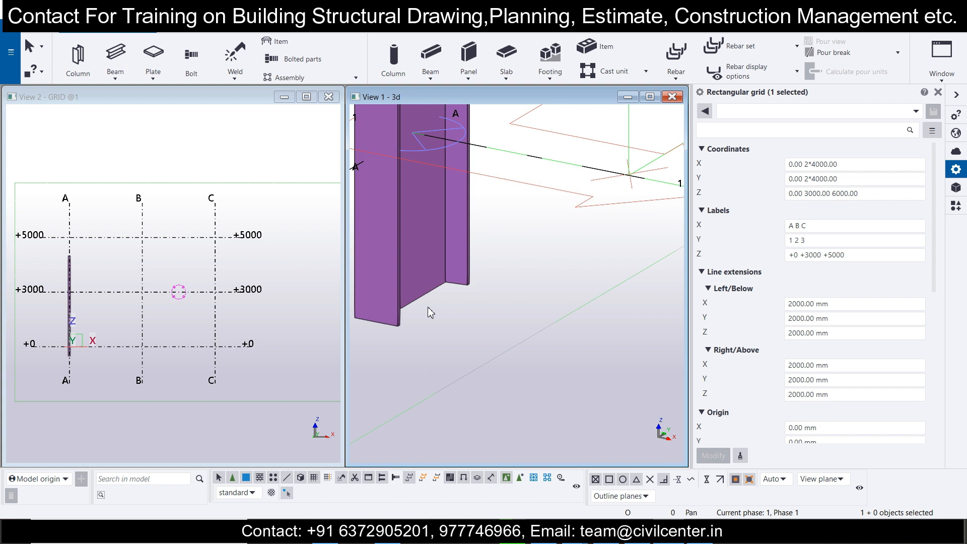
key("ctrl+2")
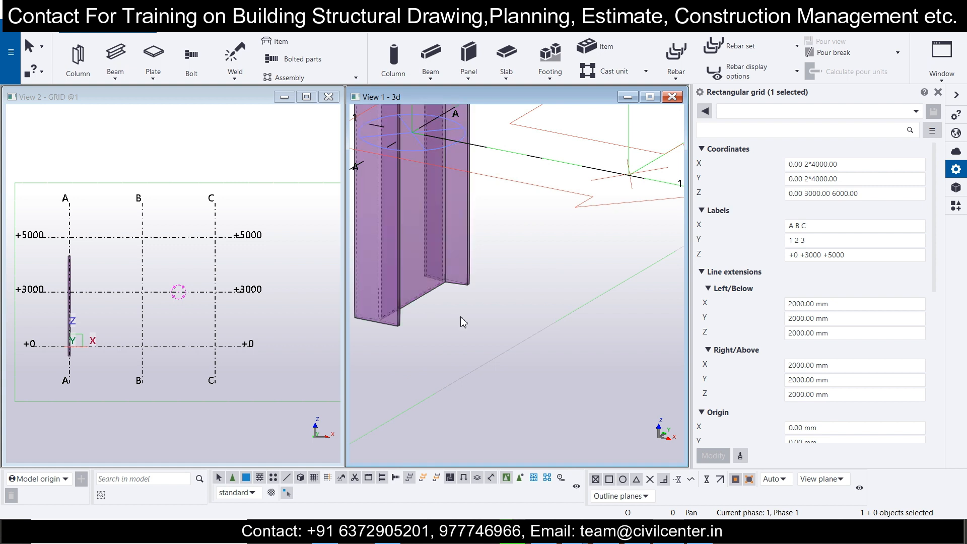
scroll(462, 319, "down", 4)
scroll(470, 354, "down", 2)
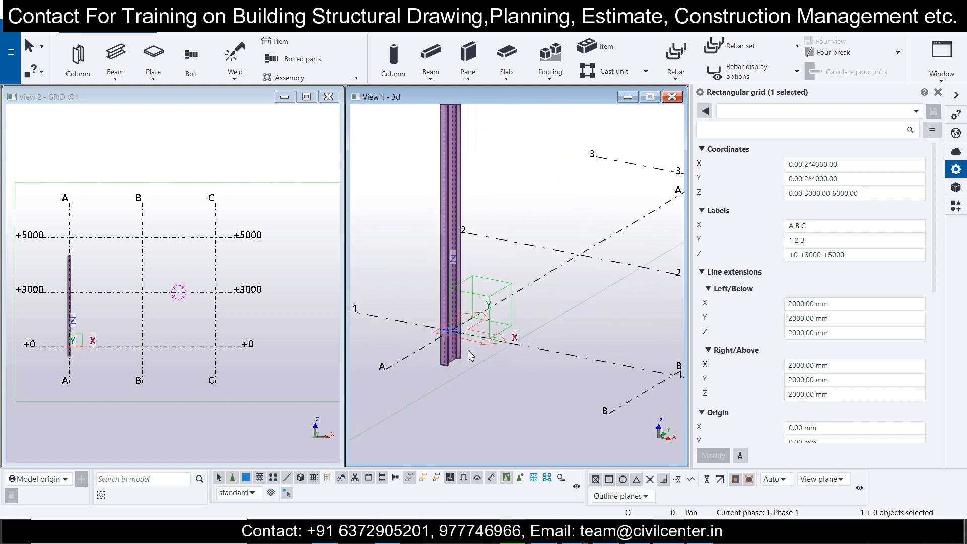
Set the bottom level of the steel column at A-1 to 0.00 mm and apply the change
left_click(449, 365)
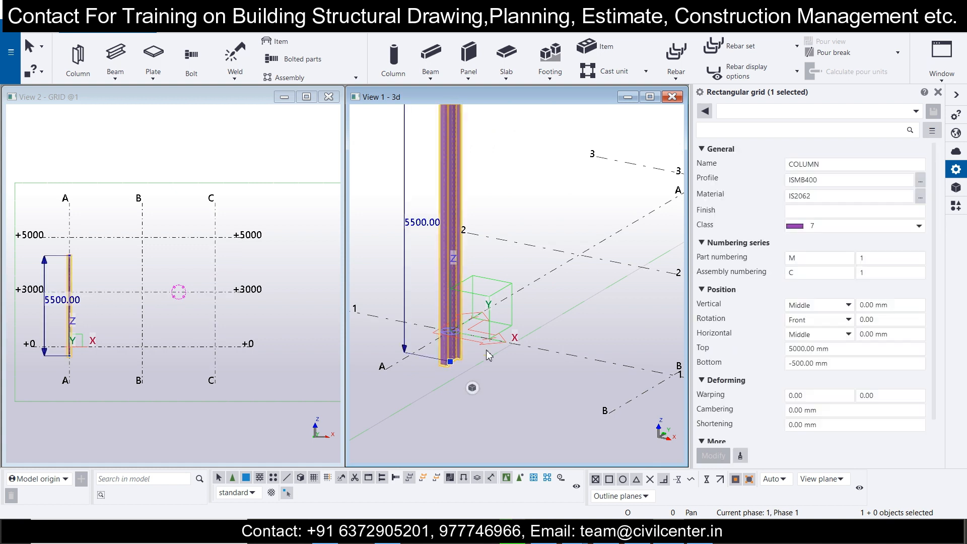
left_click(827, 361)
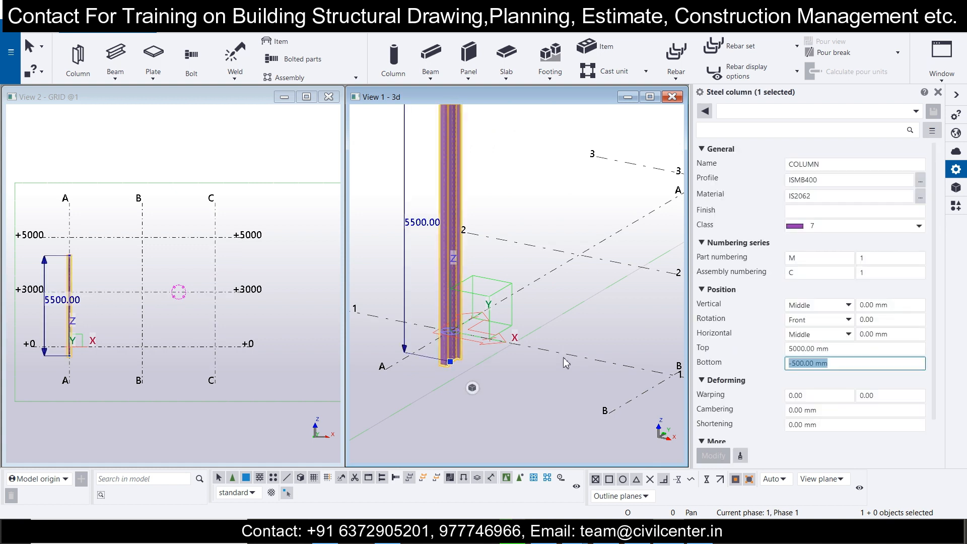
type("0")
left_click(713, 456)
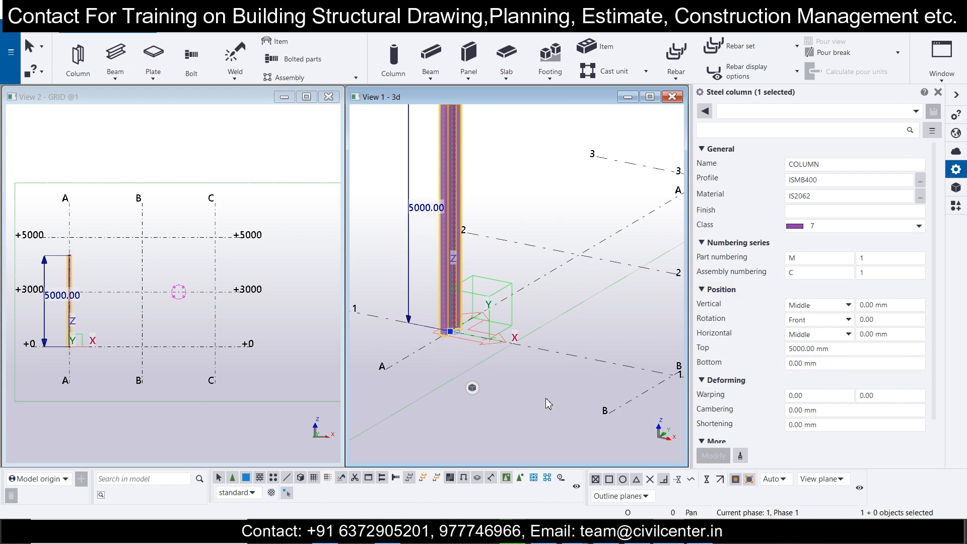
scroll(448, 337, "up", 1)
scroll(450, 334, "down", 2)
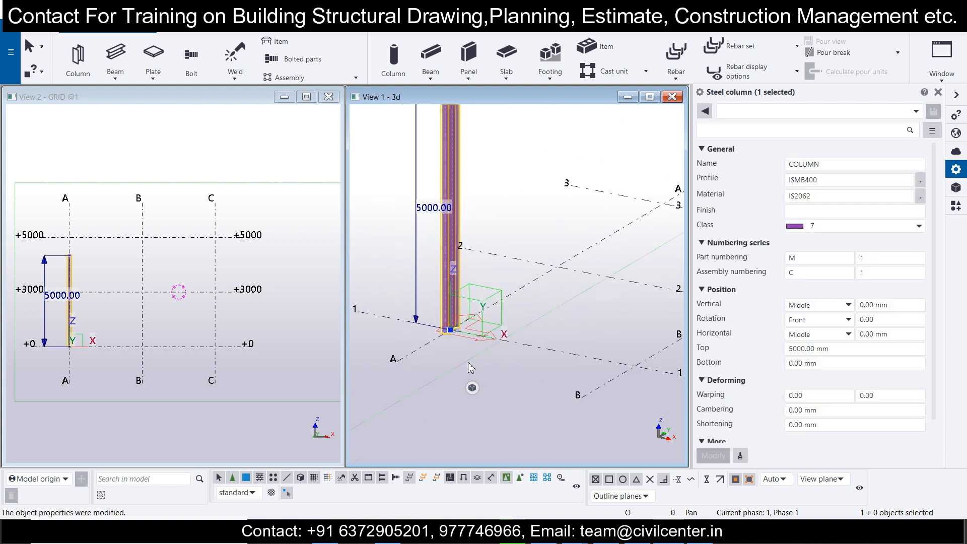
Choose the Ø circular hollow section from the profile catalog for the selected column at A-1
scroll(497, 314, "down", 1)
left_click(921, 181)
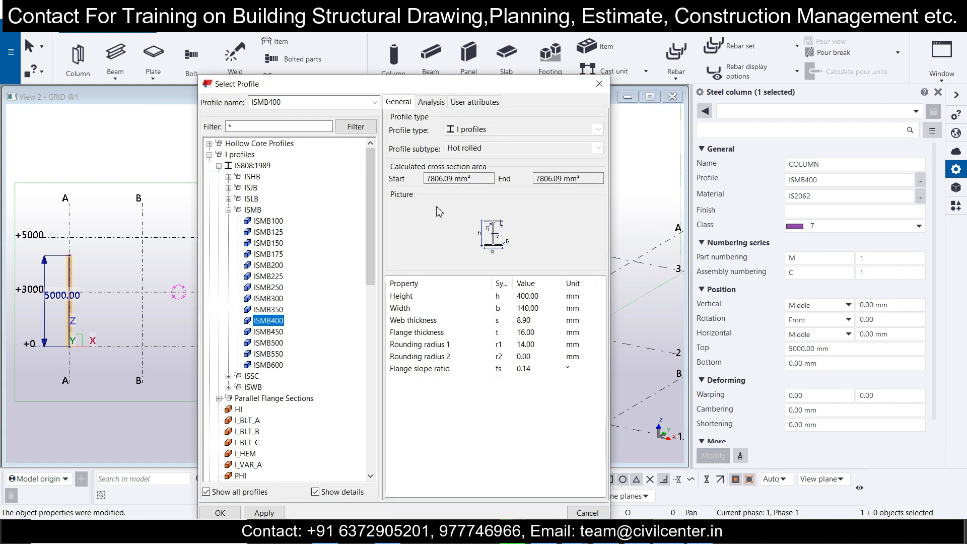
left_click_drag(370, 190, 372, 305)
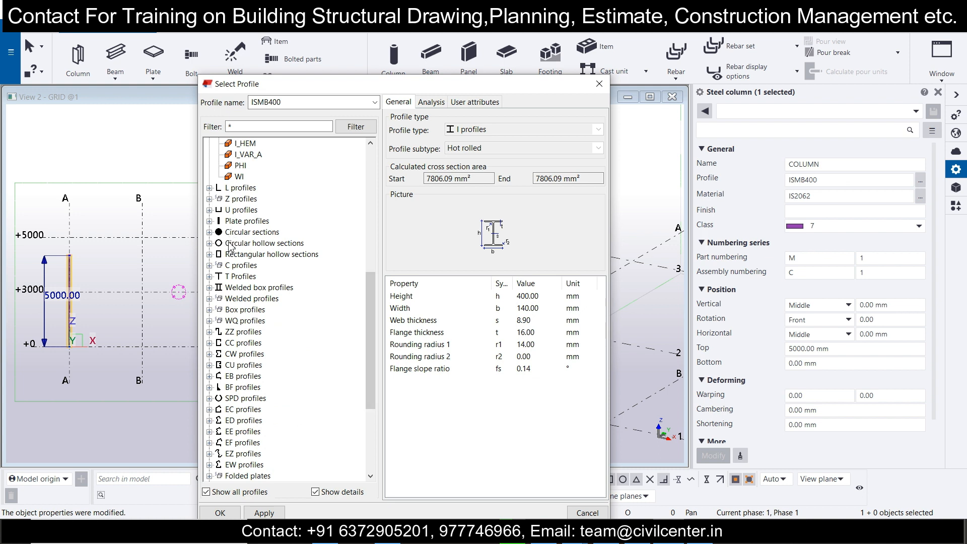
left_click(209, 243)
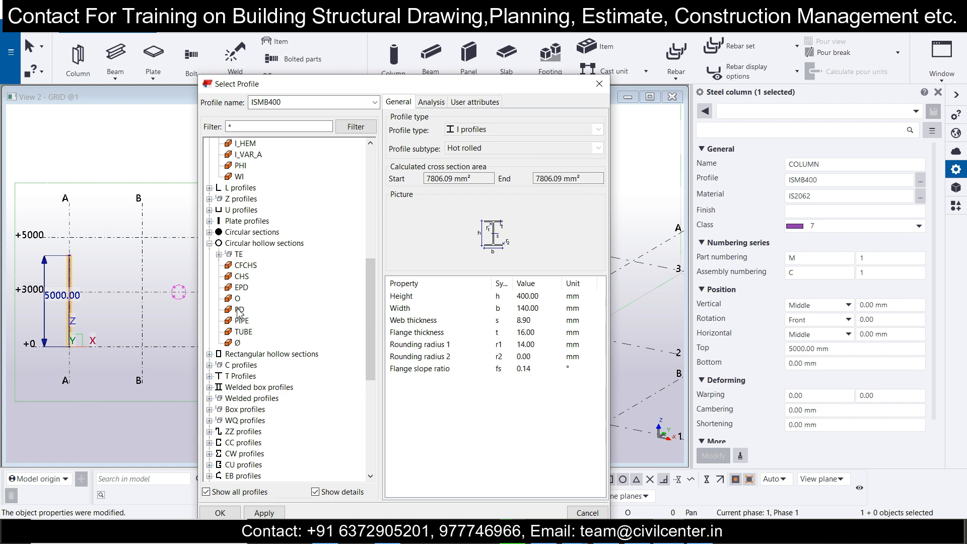
left_click(236, 343)
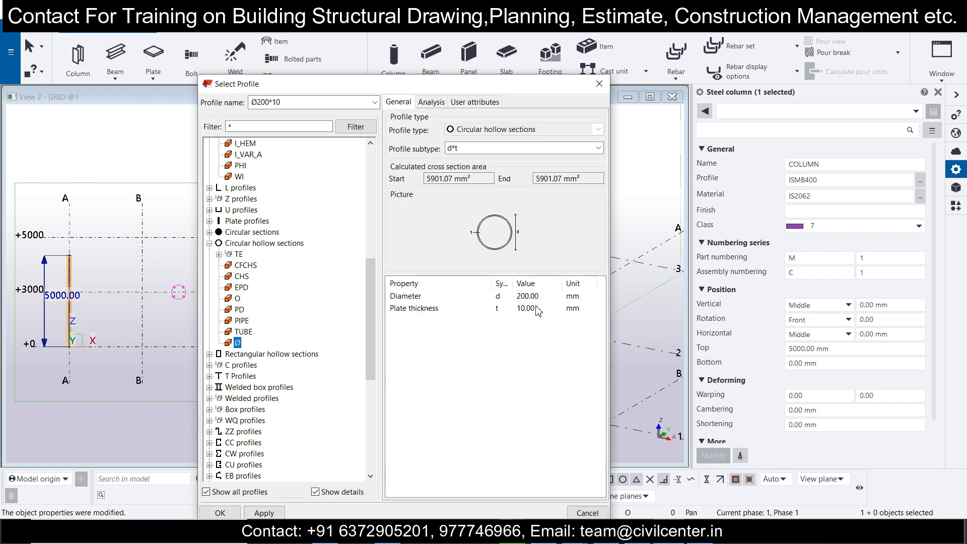
Set the hollow section's diameter to 300 mm and apply the Ø300*10 profile to the column
left_click(531, 297)
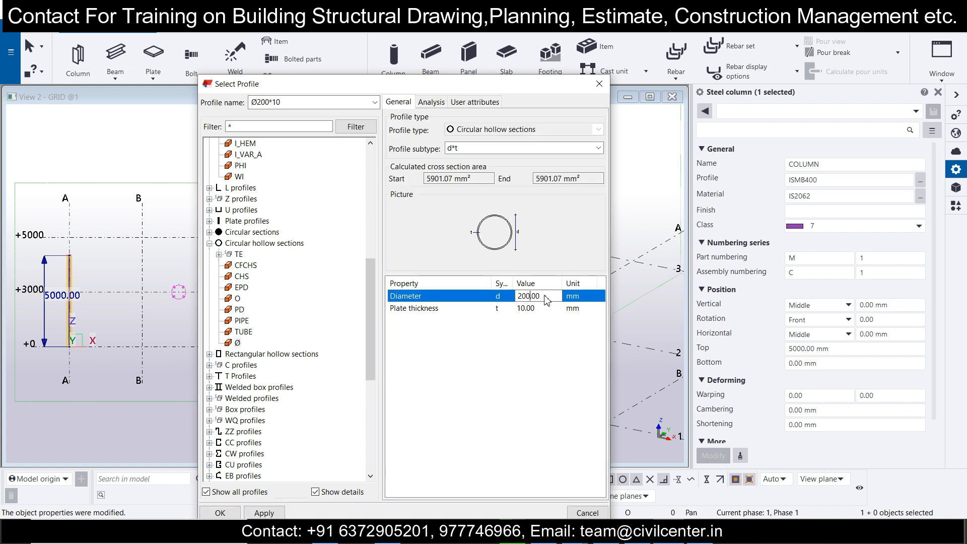
key("ctrl+a")
type("2")
left_click(264, 513)
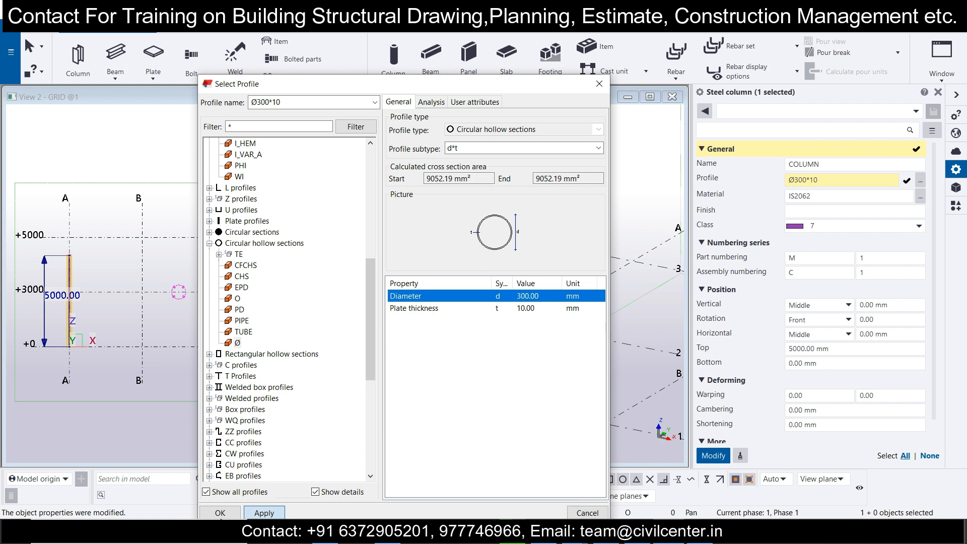
left_click(222, 513)
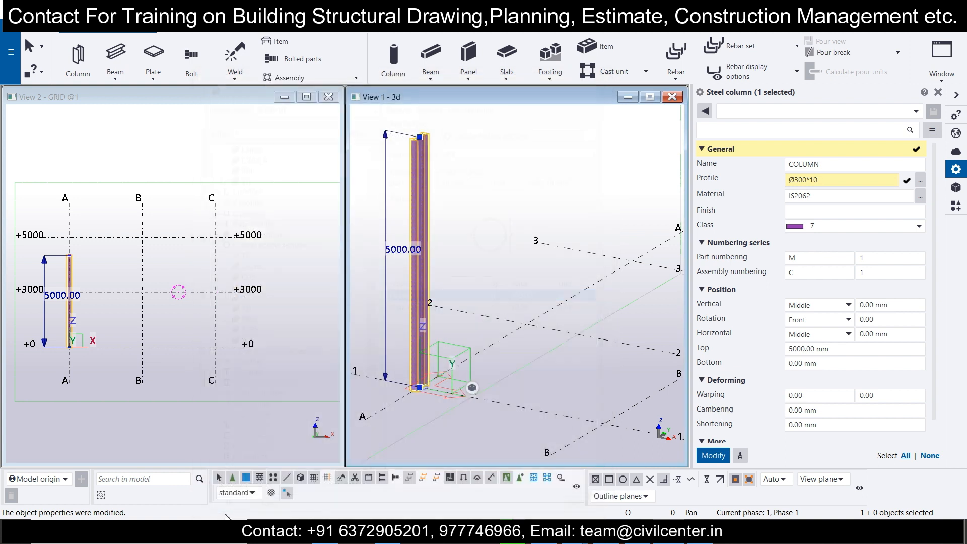
left_click(708, 457)
scroll(476, 221, "up", 5)
scroll(402, 207, "down", 5)
scroll(405, 212, "down", 3)
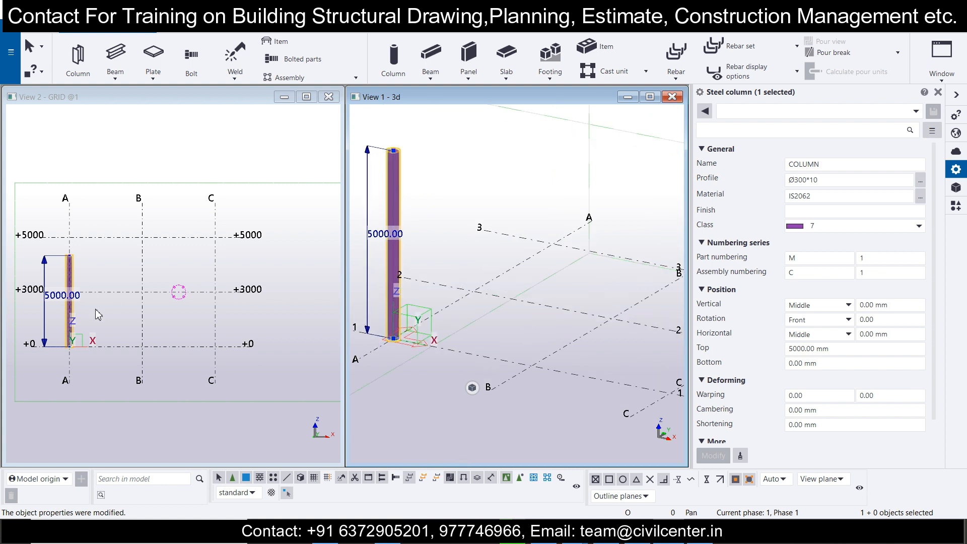
scroll(82, 310, "up", 2)
scroll(75, 304, "up", 4)
scroll(148, 289, "down", 3)
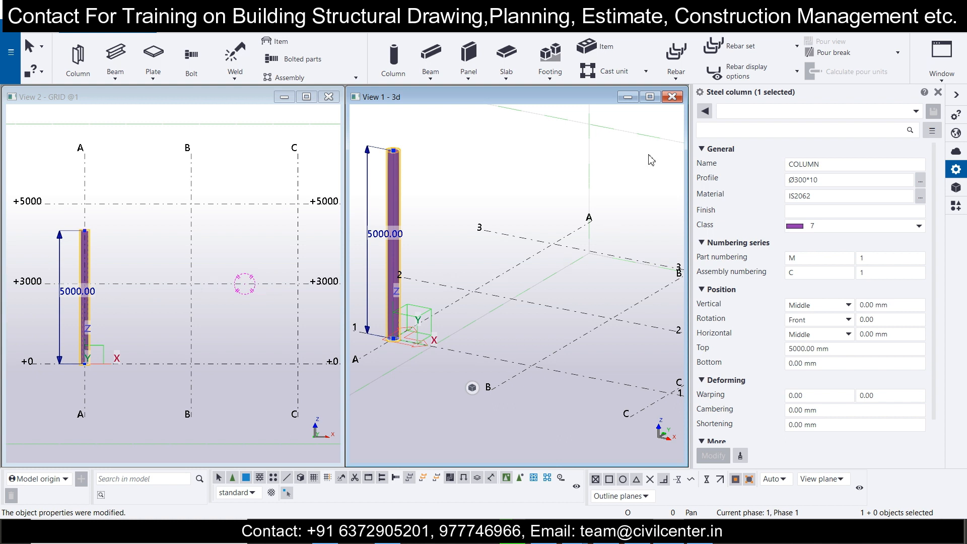
Start a steel beam and set its profile to the circular hollow section Ø200*10
left_click(115, 55)
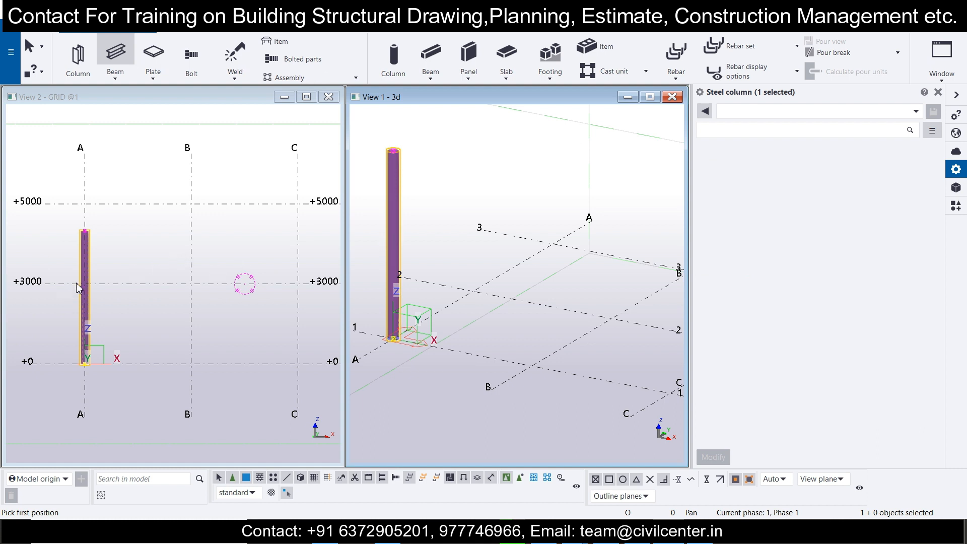
scroll(86, 285, "up", 1)
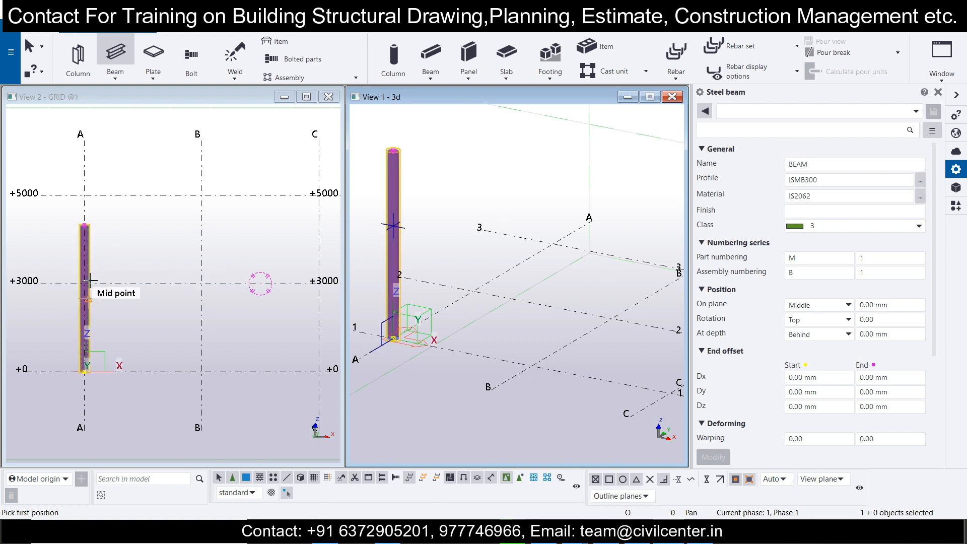
left_click(920, 180)
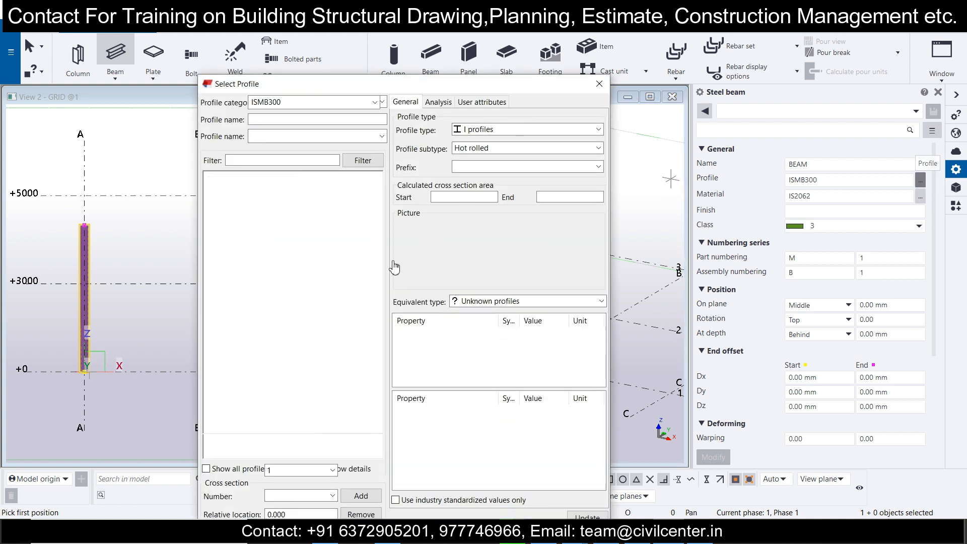
left_click_drag(376, 262, 369, 336)
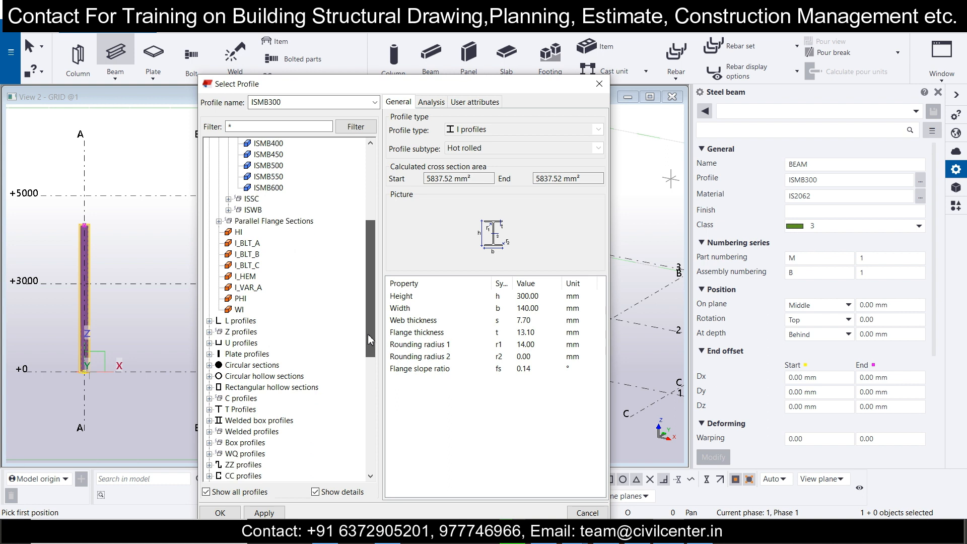
left_click(272, 376)
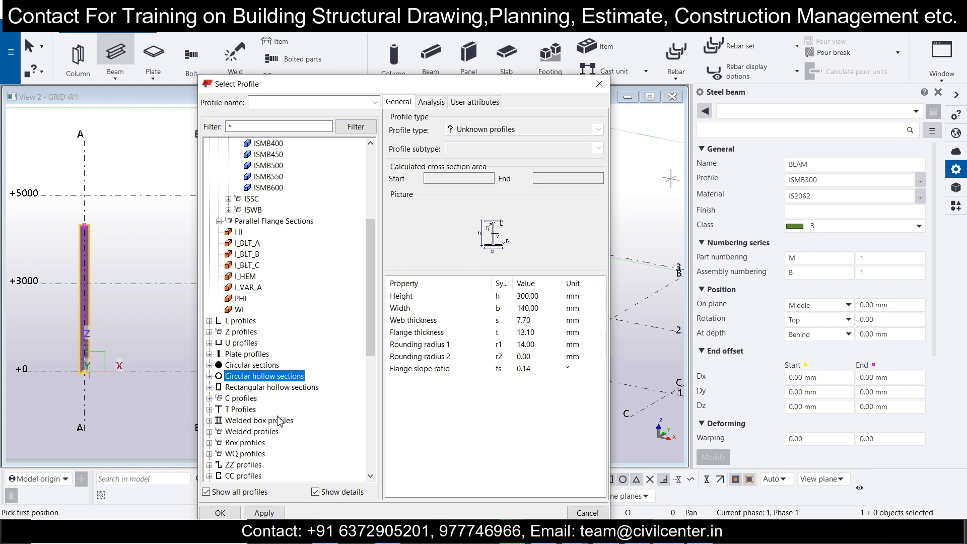
left_click(209, 376)
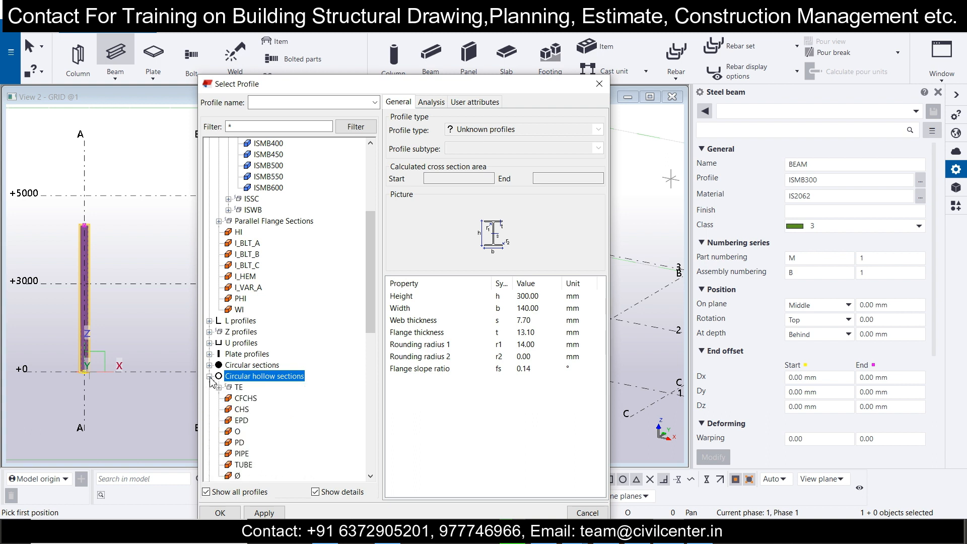
scroll(232, 313, "down", 5)
left_click(235, 310)
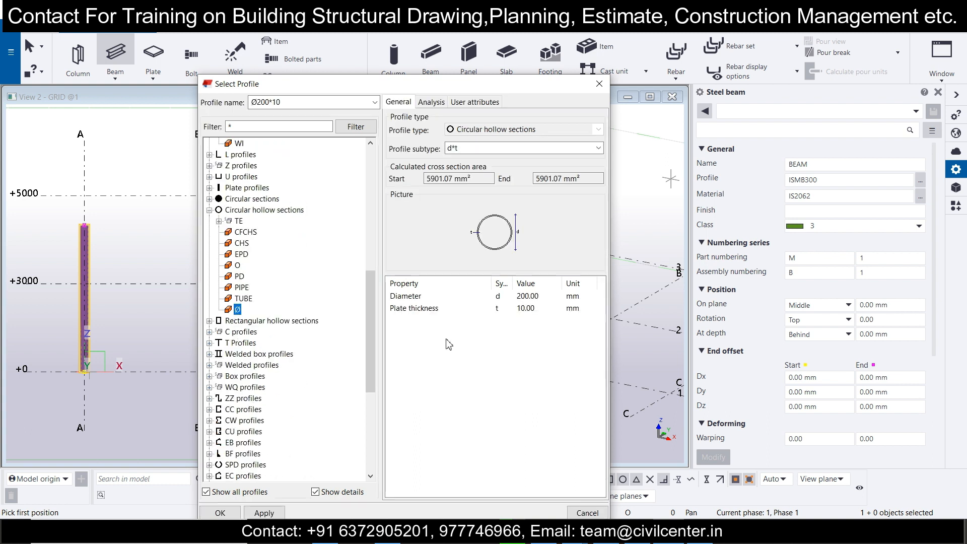
left_click(528, 296)
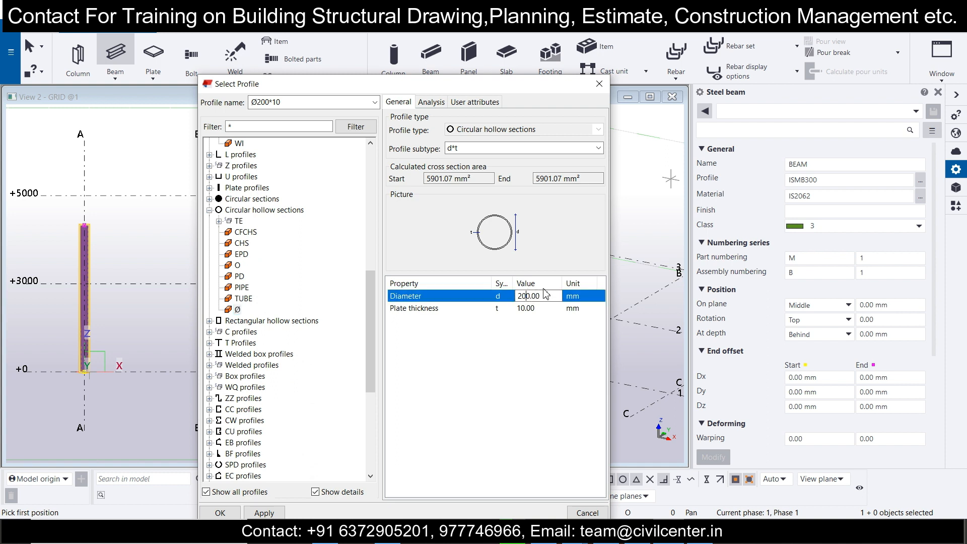
left_click_drag(542, 296, 248, 308)
left_click(264, 512)
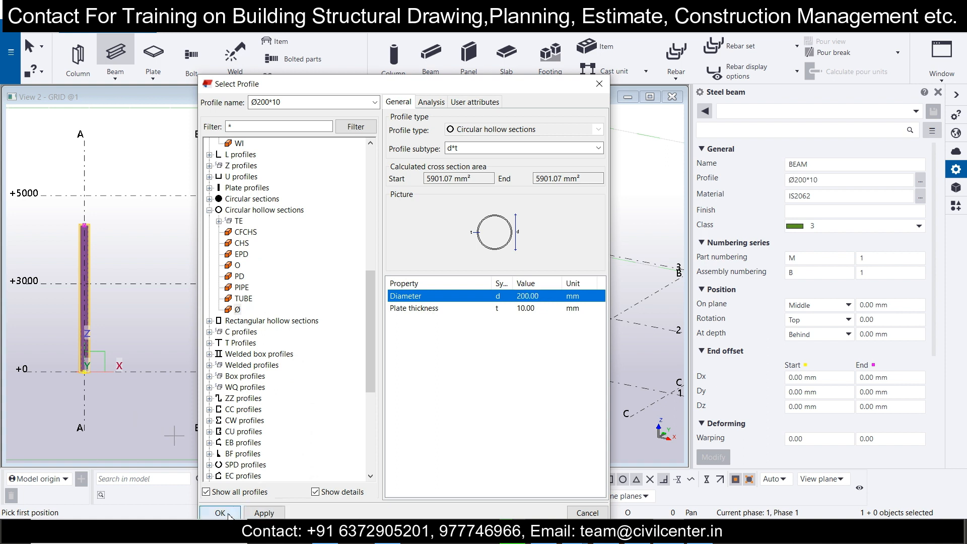
left_click(229, 515)
Place the beam in the GRID @1 view from the intersection of line A and level +3000, extending 2000 mm horizontally towards line B
scroll(86, 277, "up", 5)
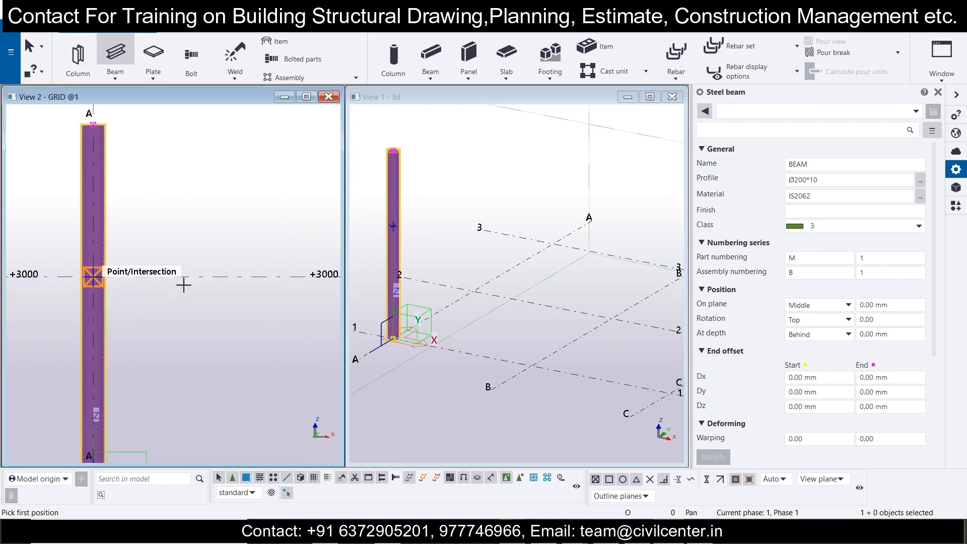
left_click(183, 291)
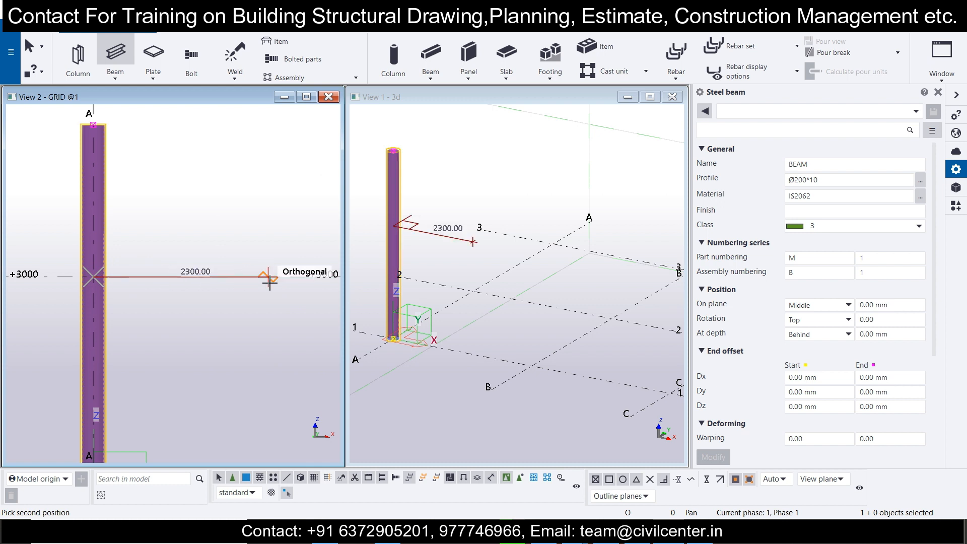
type("2000")
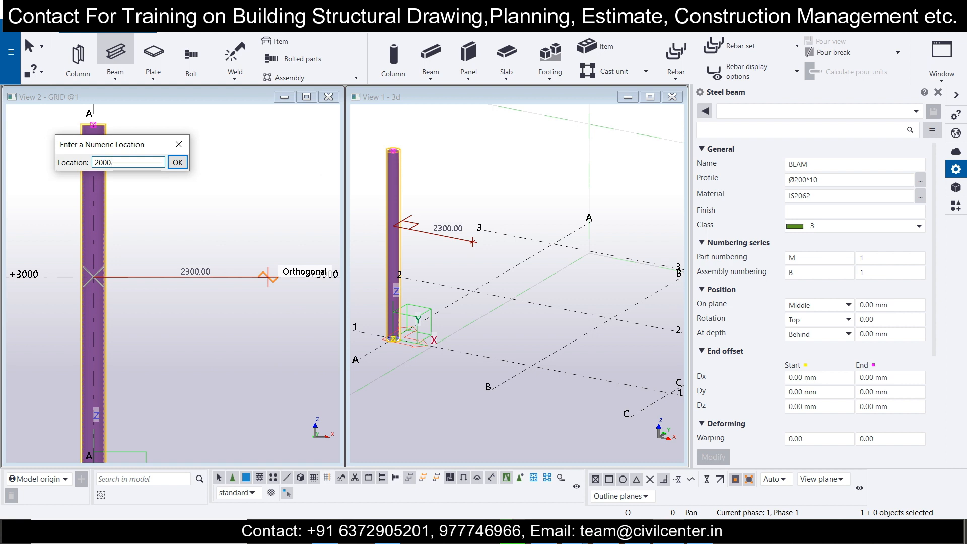
key("Return")
key("Escape")
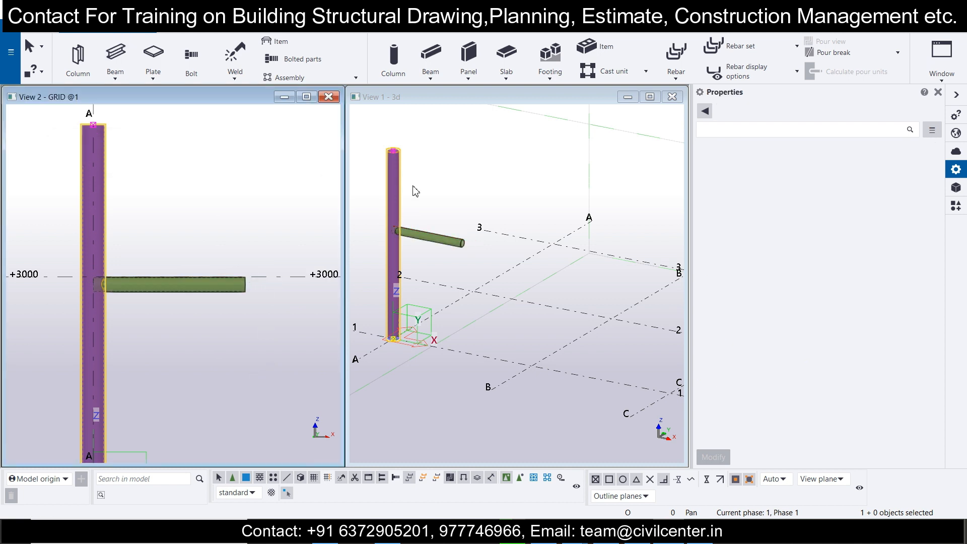
Examine the joint between the pipe column and the pipe beam up close in the 3D view
left_click(395, 238)
scroll(391, 239, "up", 5)
scroll(385, 240, "up", 5)
scroll(385, 241, "down", 4)
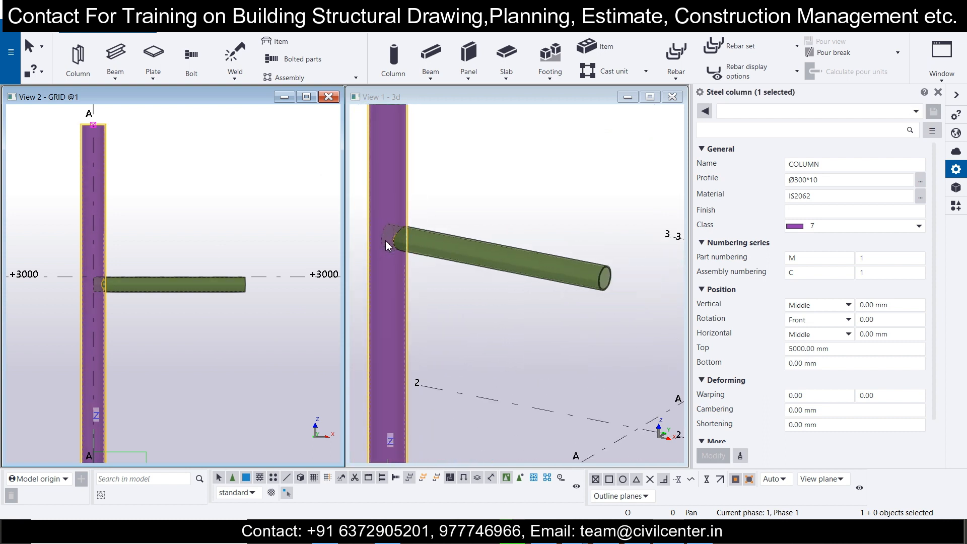
scroll(386, 241, "down", 2)
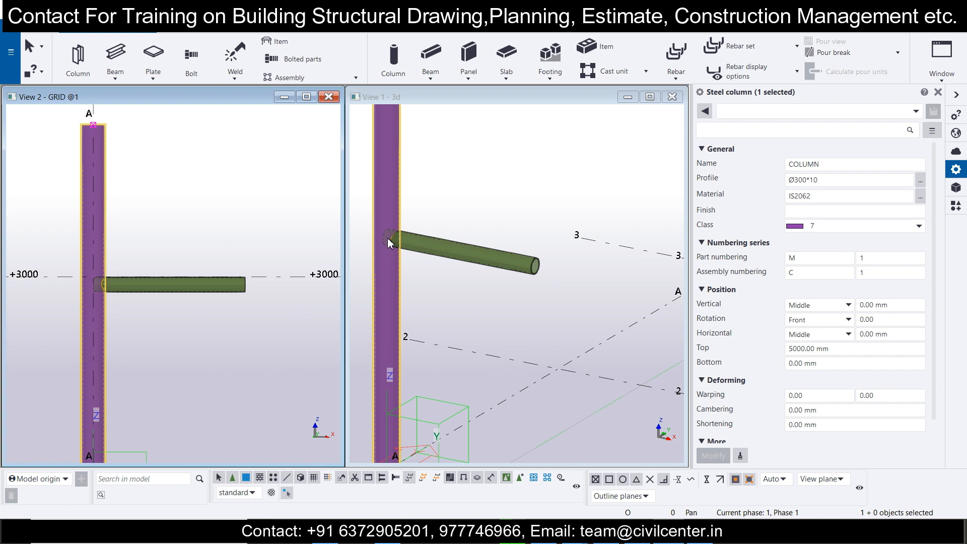
middle_click_drag(388, 238, 473, 289)
scroll(480, 292, "up", 3)
scroll(469, 313, "up", 2)
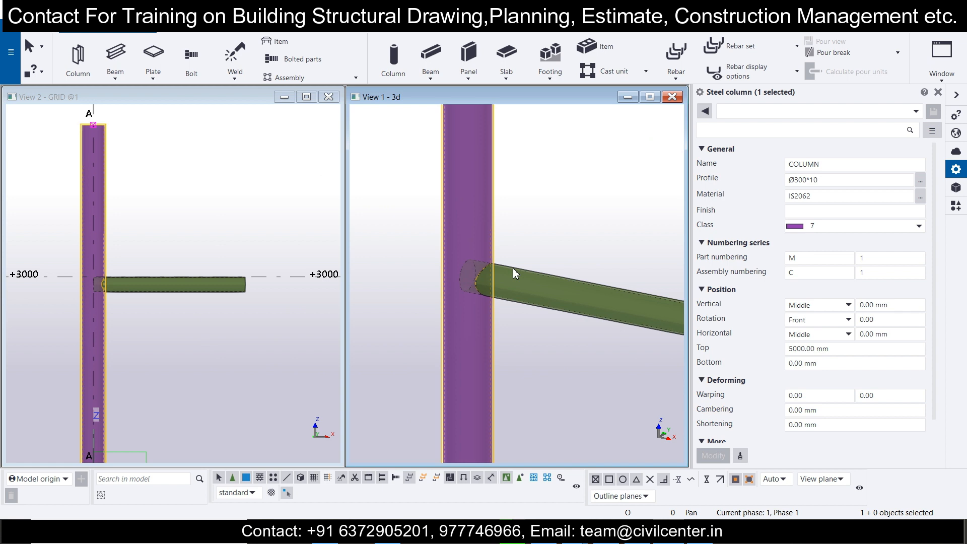
Search the applications and components catalog for "double pip"
key("ctrl+f")
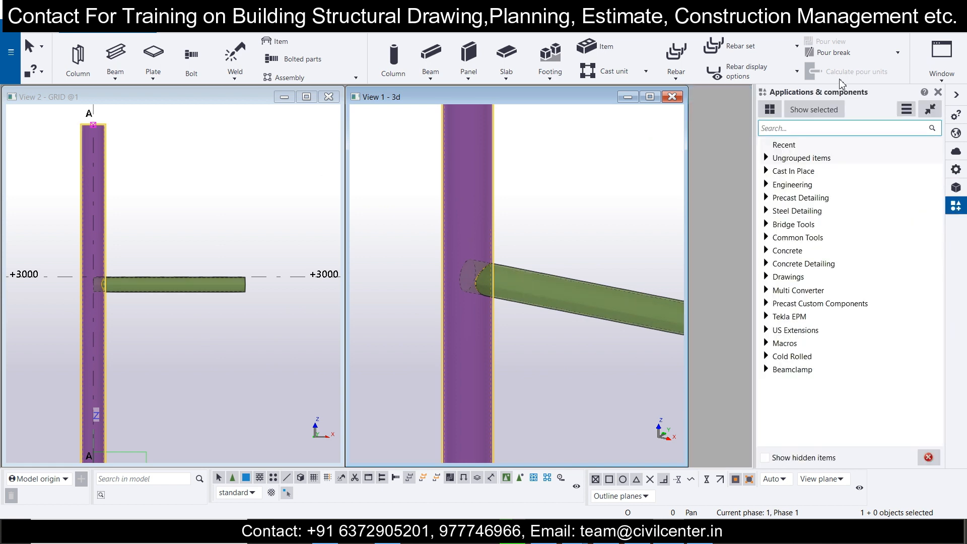
left_click(820, 128)
type("c")
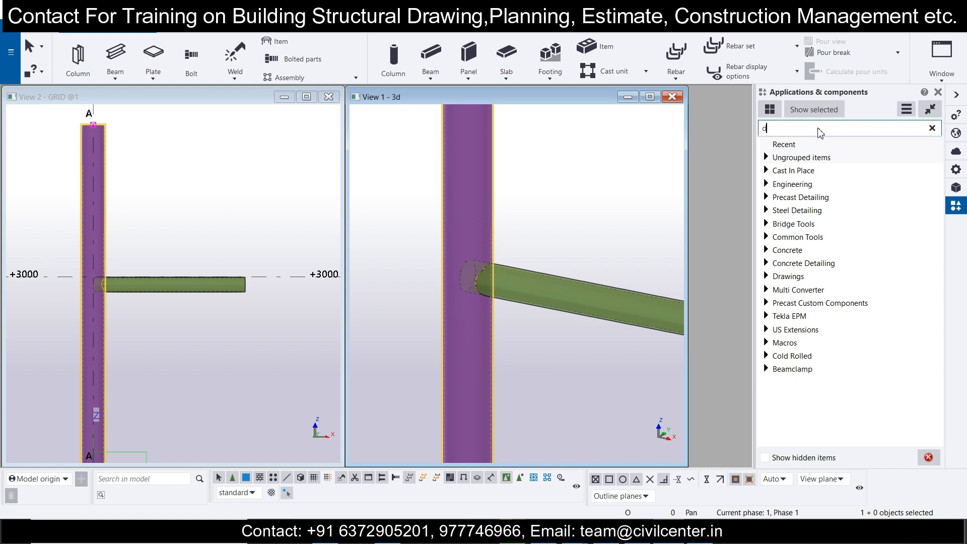
type("oubl")
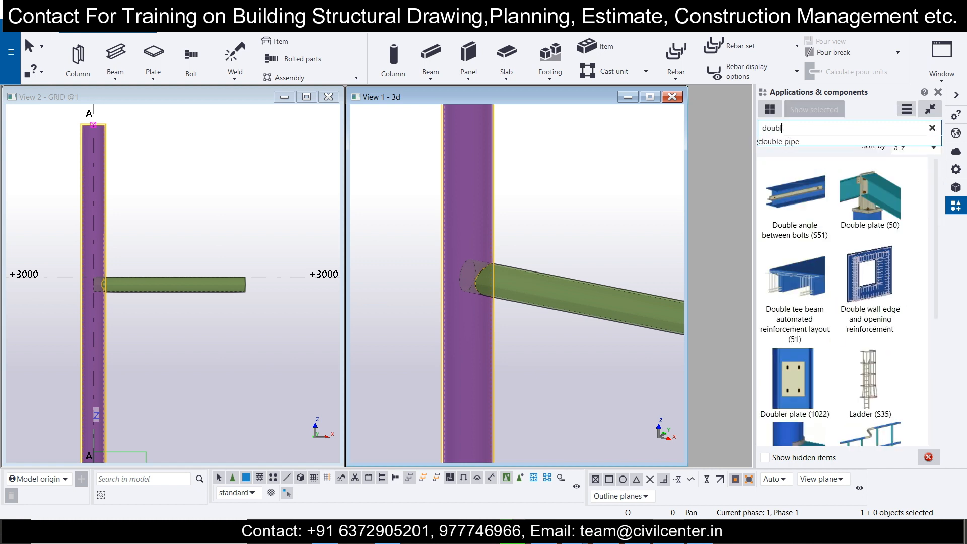
type("e pip")
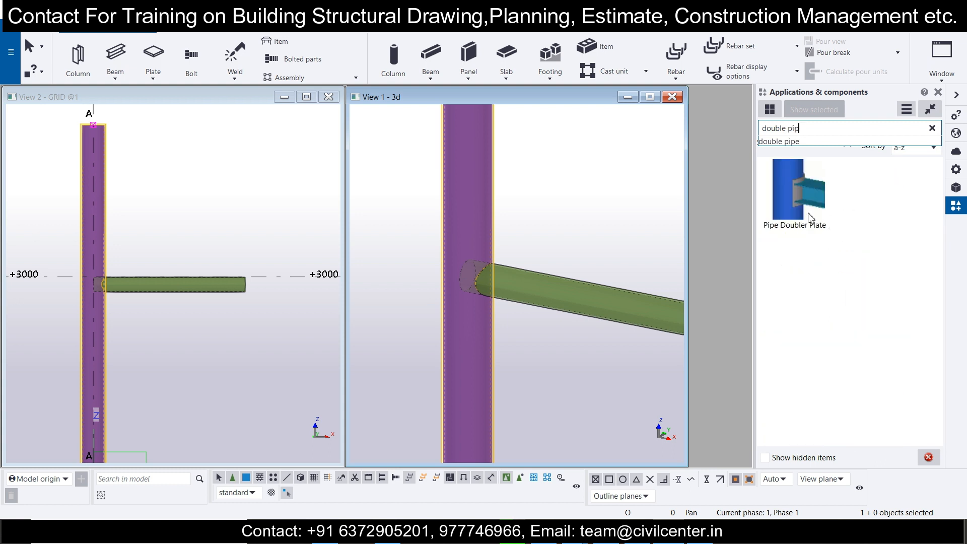
Apply the Pipe Doubler Plate component with the column as main part and the beam as secondary part
left_click(801, 199)
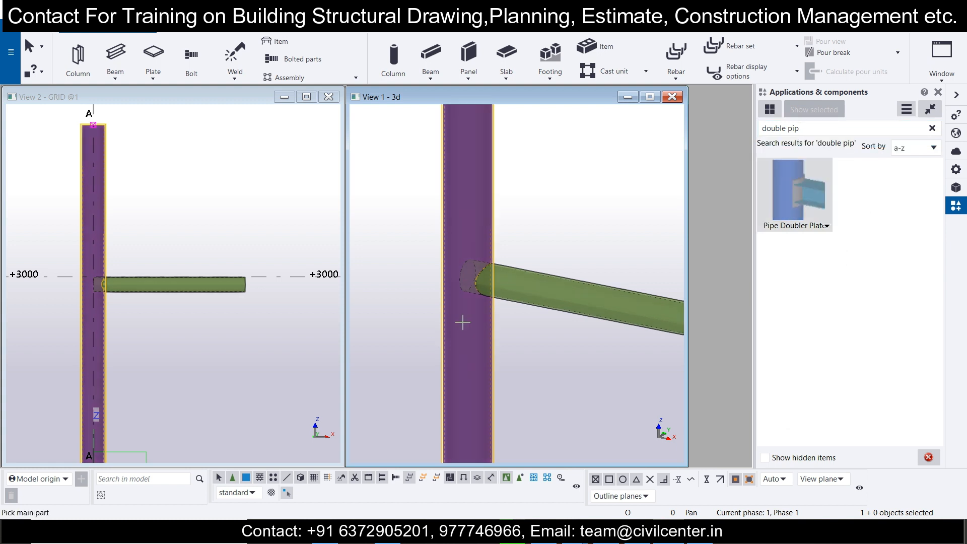
scroll(549, 306, "down", 4)
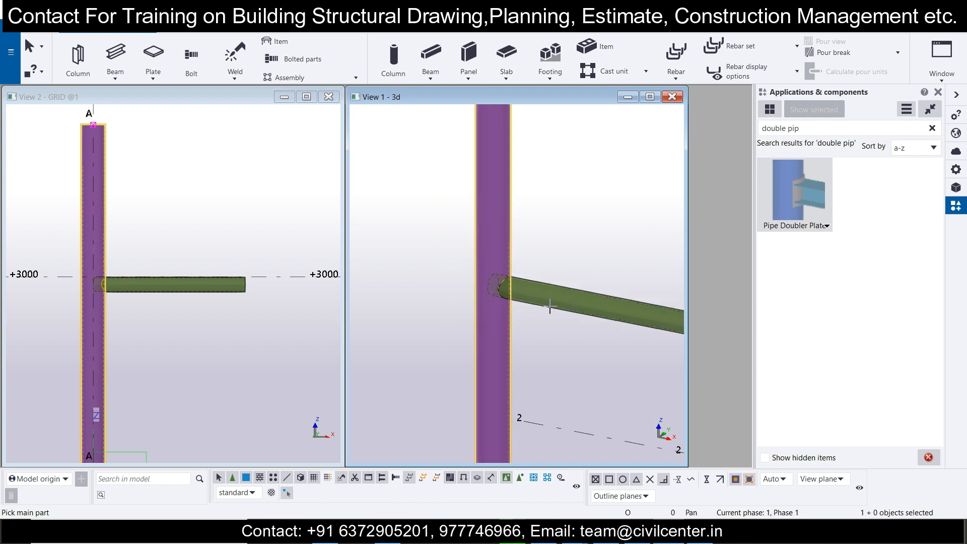
scroll(537, 316, "up", 3)
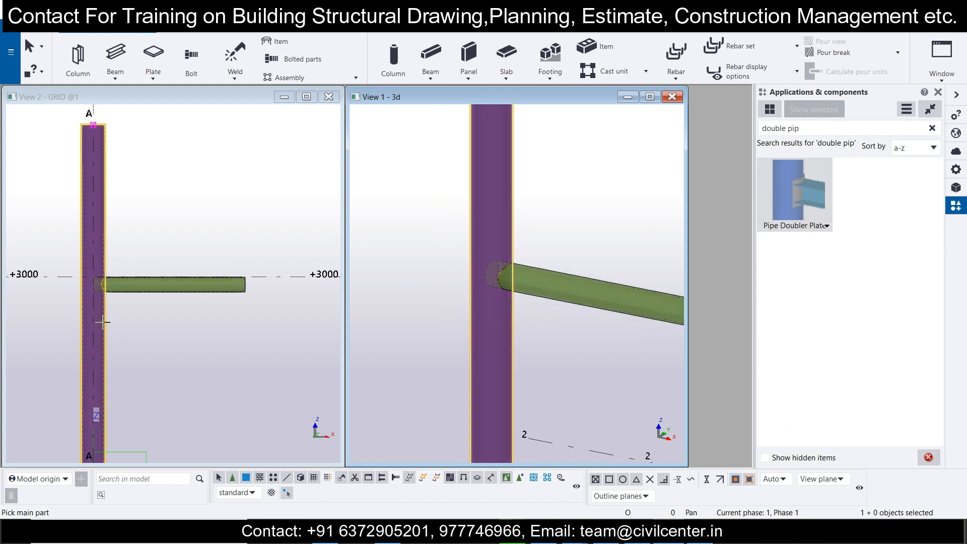
left_click(105, 322)
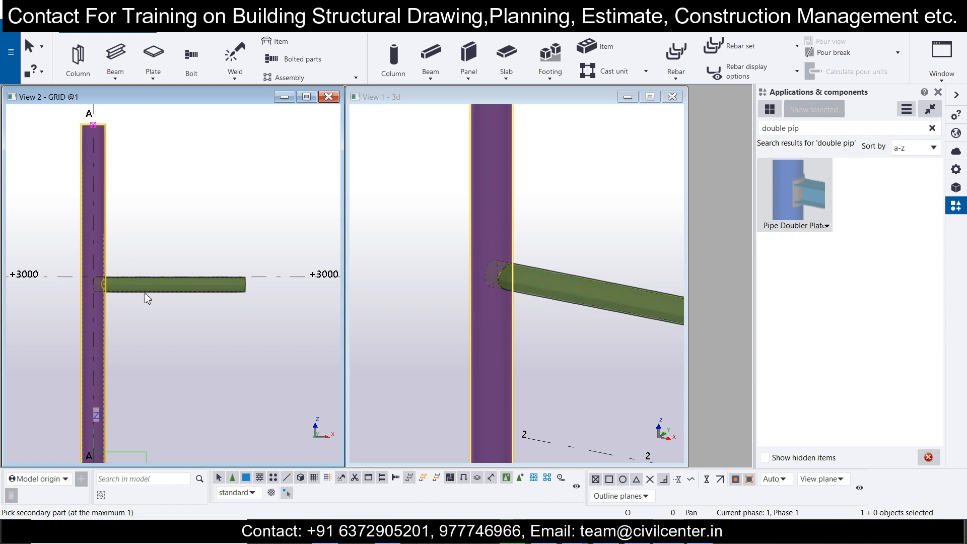
left_click(146, 298)
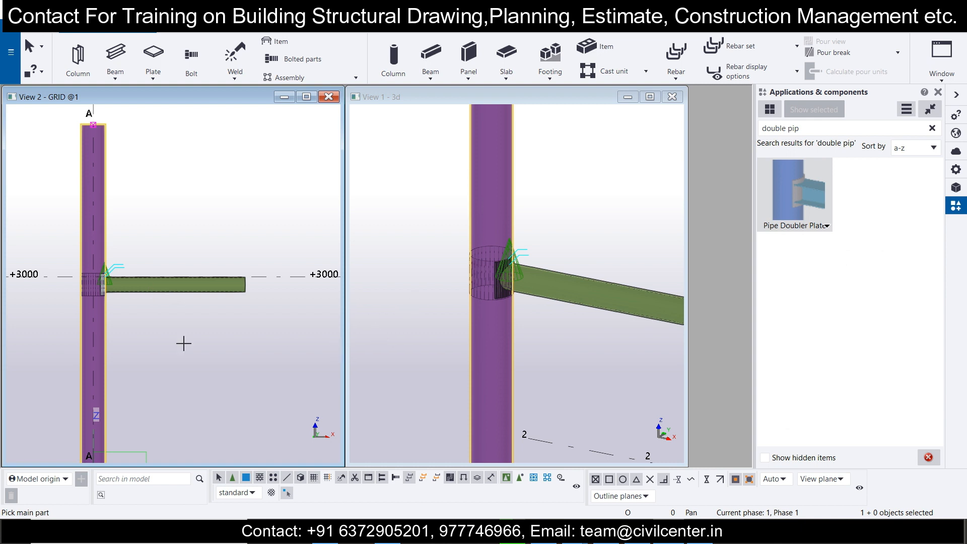
key("Escape")
Change the Pipe Doubler Plate connection to the Circular plate shape with a plate diameter of 350 mm
scroll(107, 274, "up", 4)
left_click(95, 291)
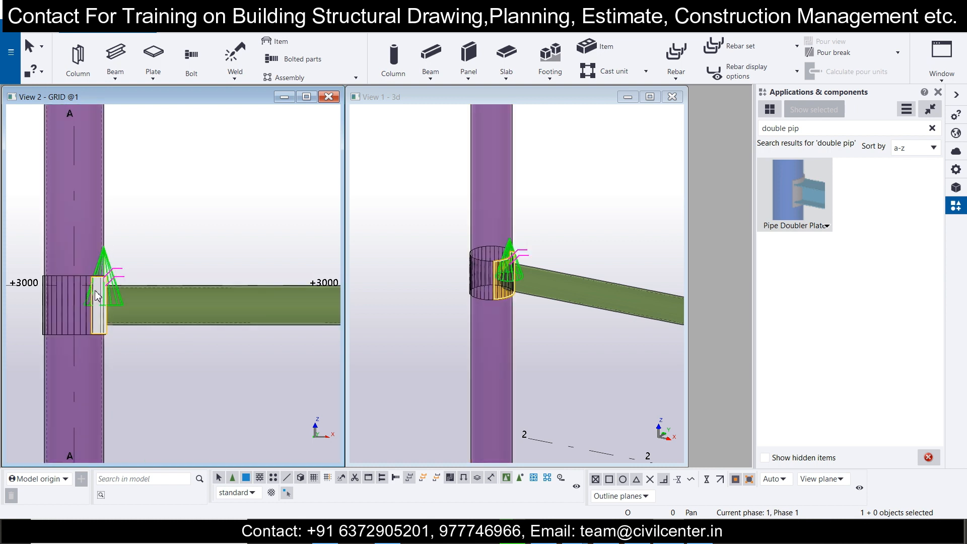
double_click(96, 291)
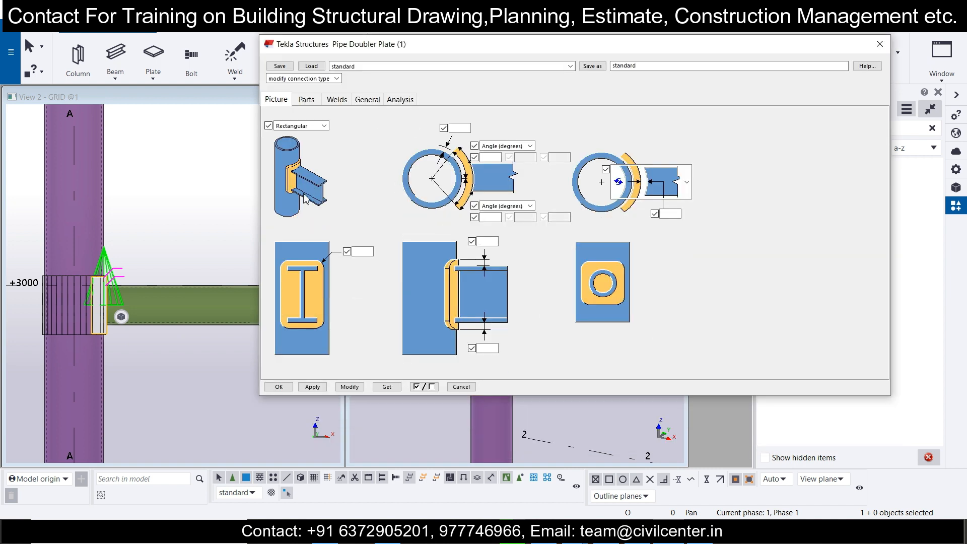
left_click(324, 125)
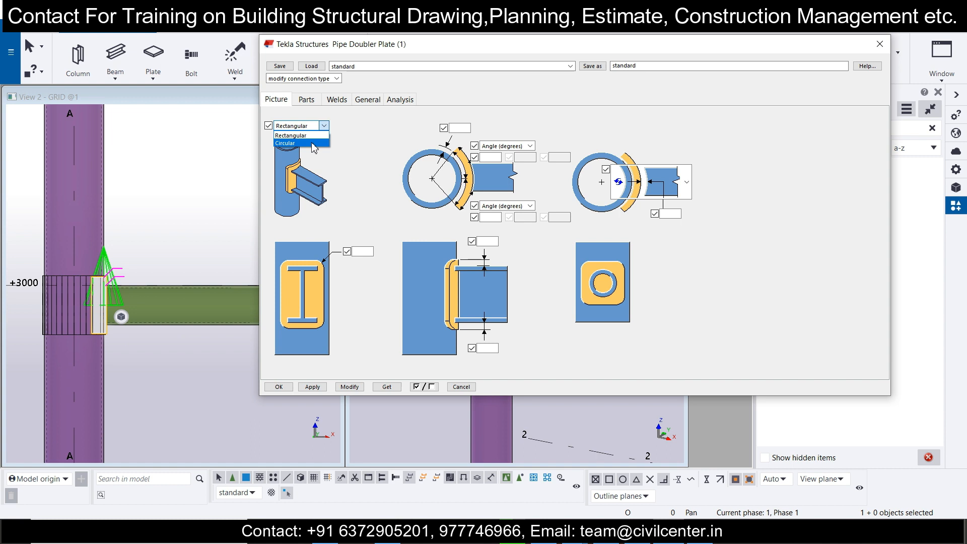
left_click(312, 141)
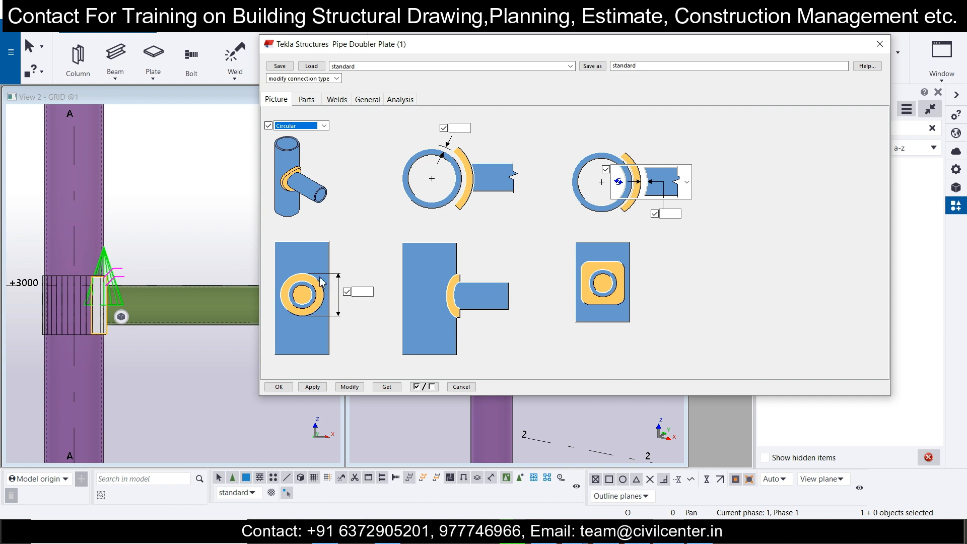
left_click(362, 293)
left_click(349, 387)
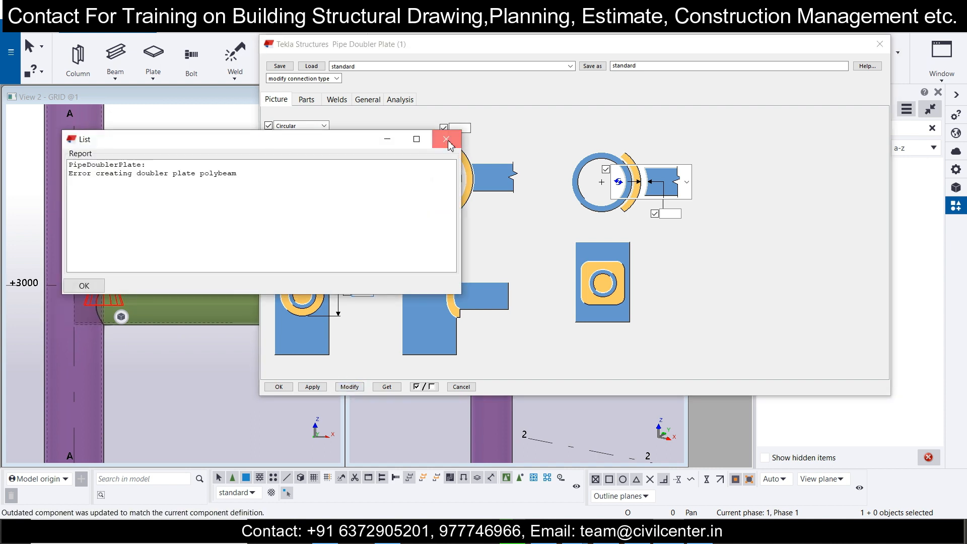
left_click(447, 140)
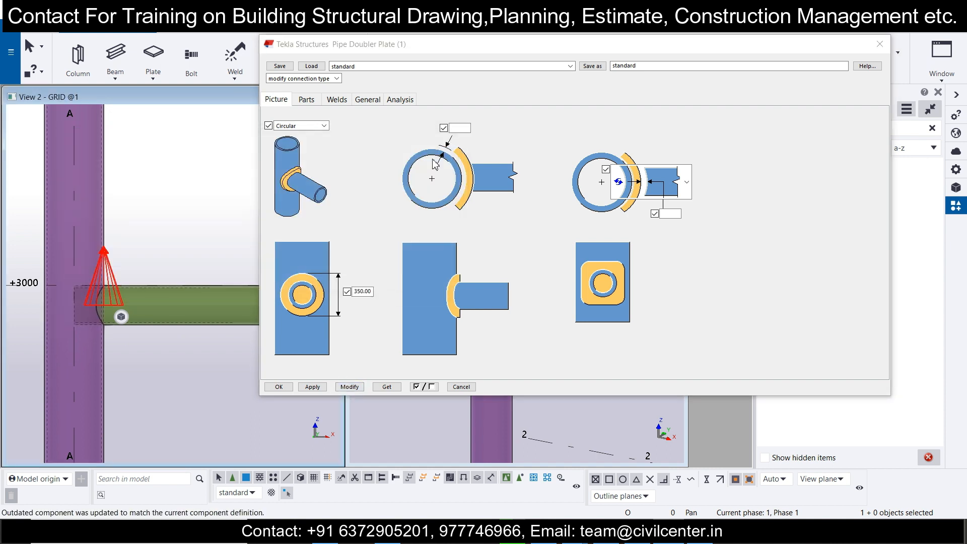
Try a diameter of 300 mm for the circular doubler plate on the connection
left_click(360, 293)
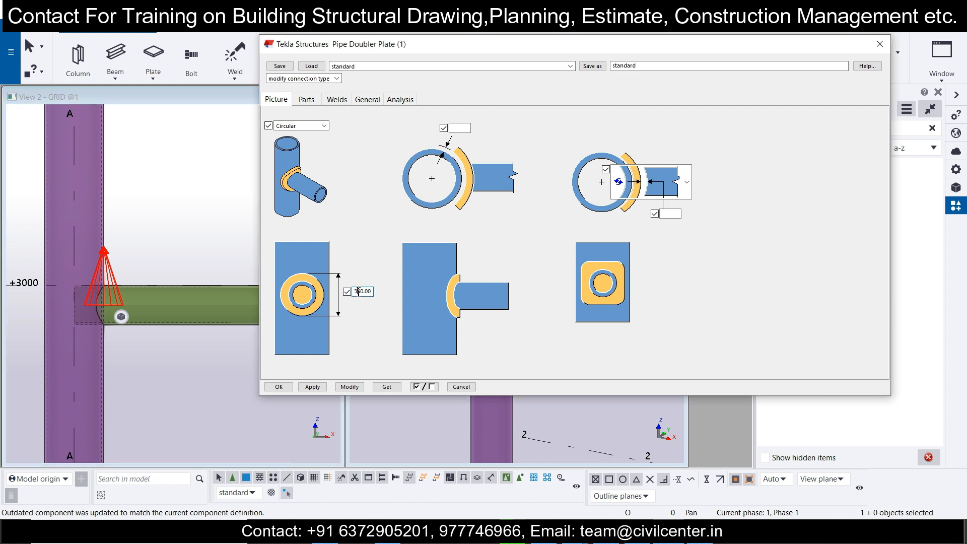
left_click_drag(358, 292, 373, 292)
type("300")
left_click(350, 387)
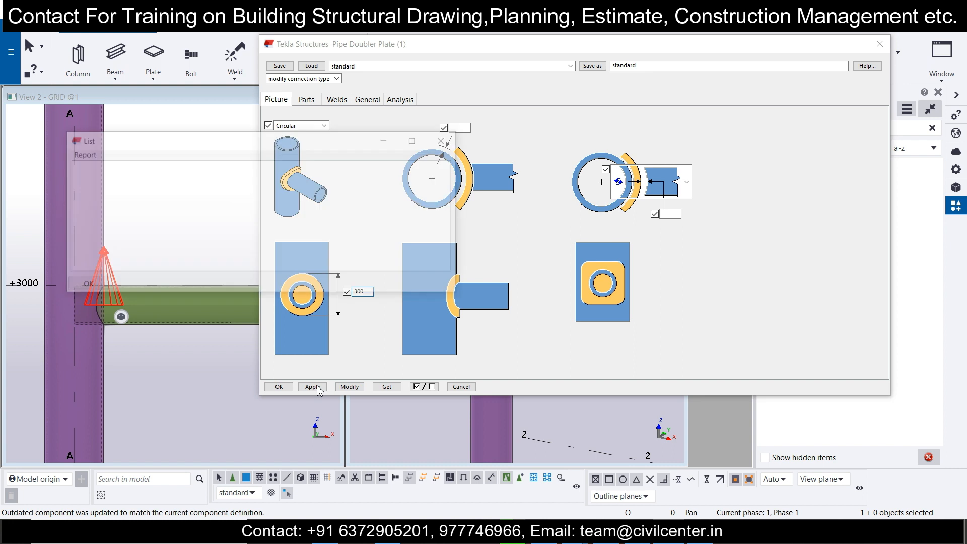
left_click(224, 143)
left_click(446, 139)
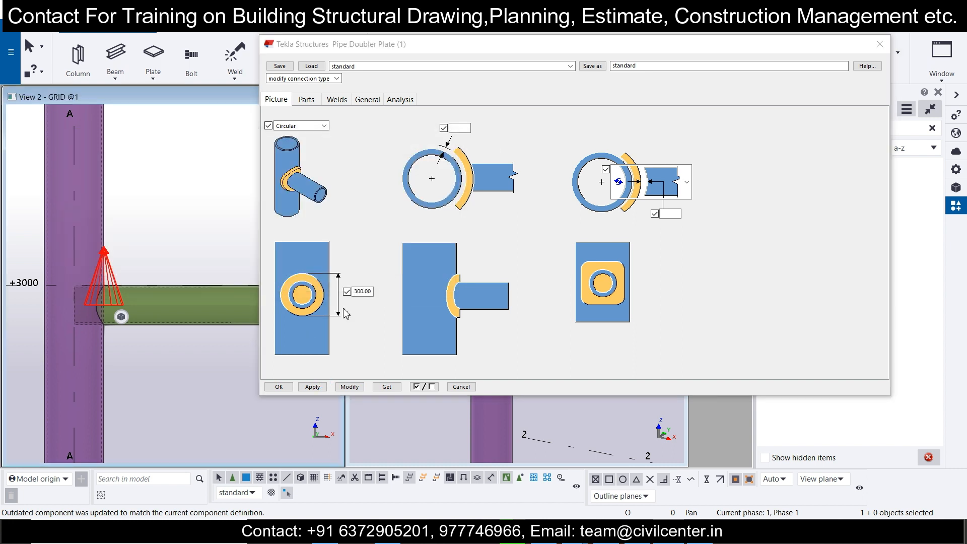
Set the circular doubler plate's diameter to 200 mm and update the connection
left_click(367, 292)
key("ctrl+a")
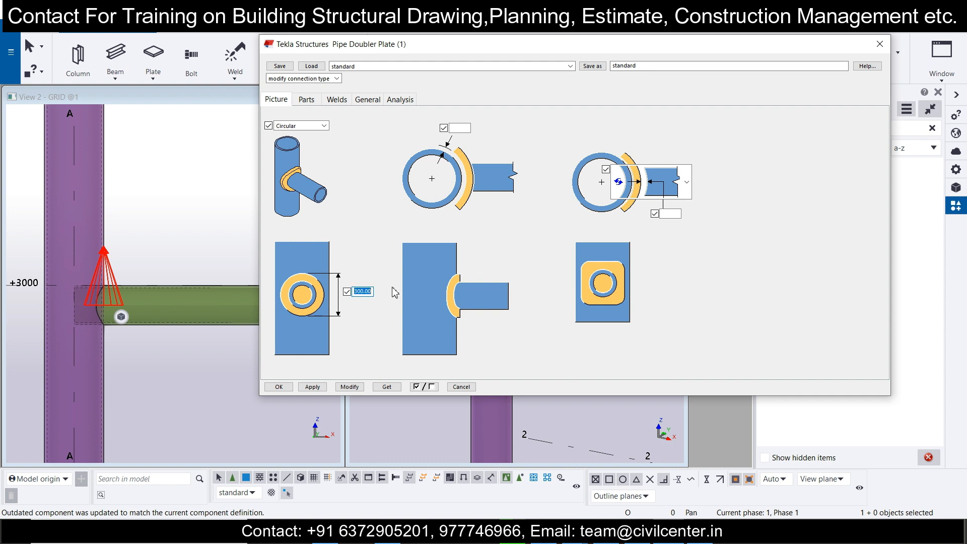
type("2")
left_click(349, 386)
left_click(318, 388)
scroll(107, 313, "up", 5)
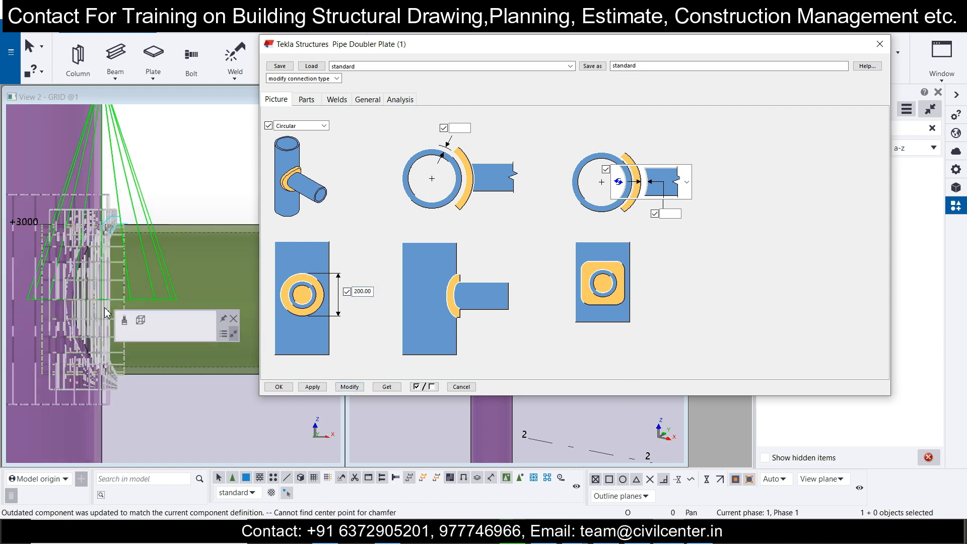
left_click_drag(354, 291, 375, 290)
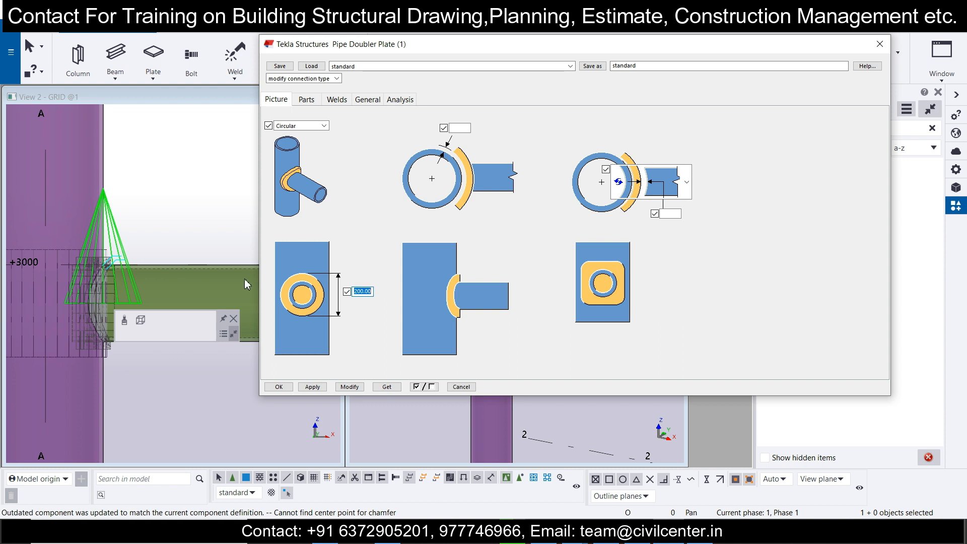
Set the gap between the column and the doubler plate to 15 mm and finish editing the connection
left_click(461, 129)
type("15")
left_click(350, 387)
left_click(313, 387)
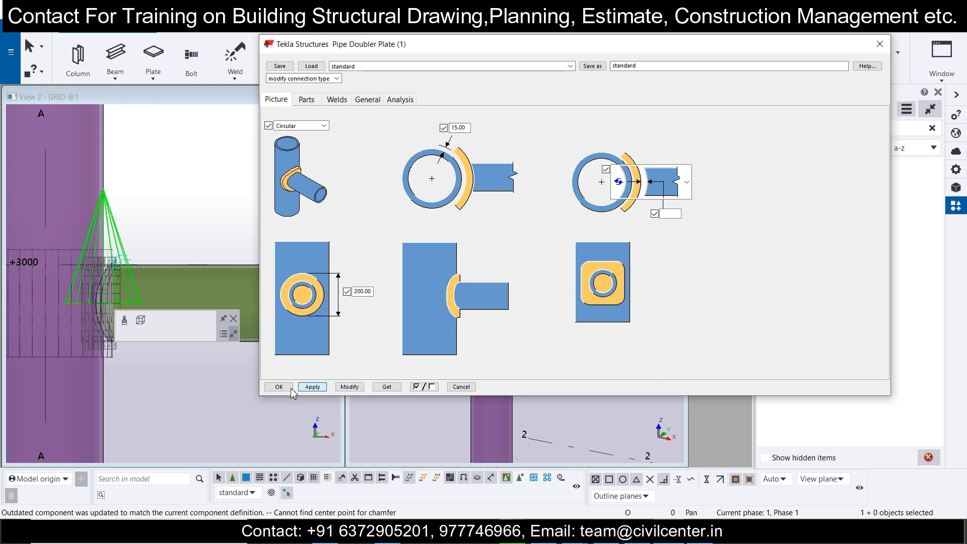
key("Return")
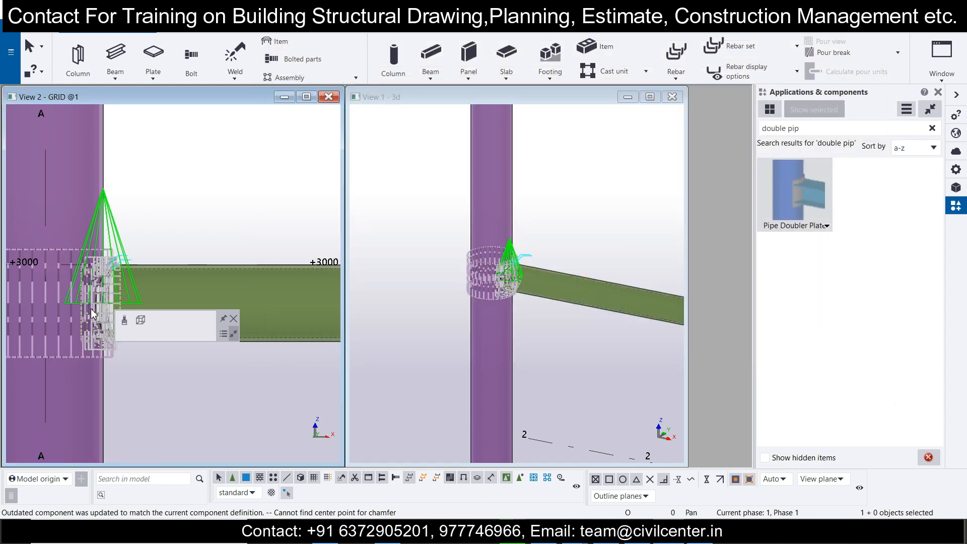
Examine the circular doubler plate joint between the column and the pipe beam from several angles in the 3D view
scroll(523, 284, "up", 10)
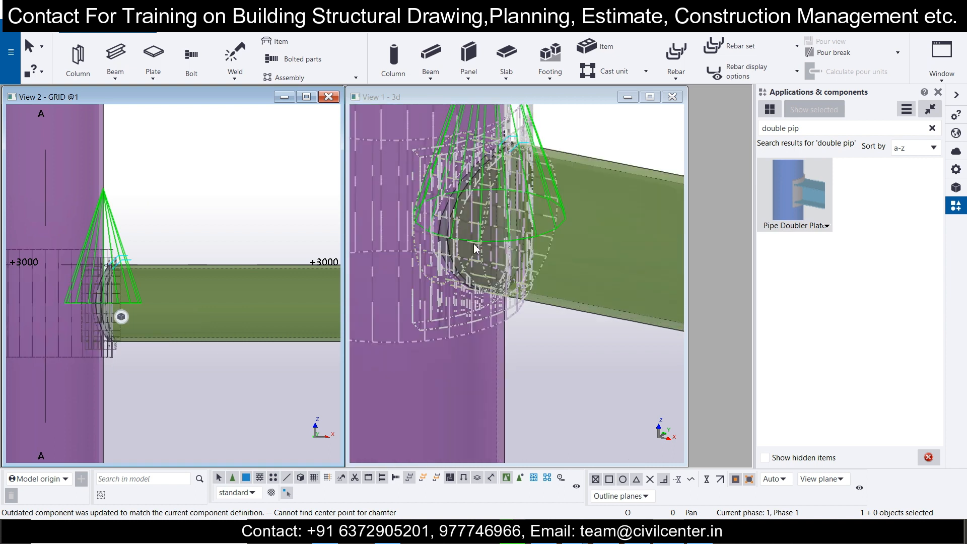
scroll(429, 263, "down", 10)
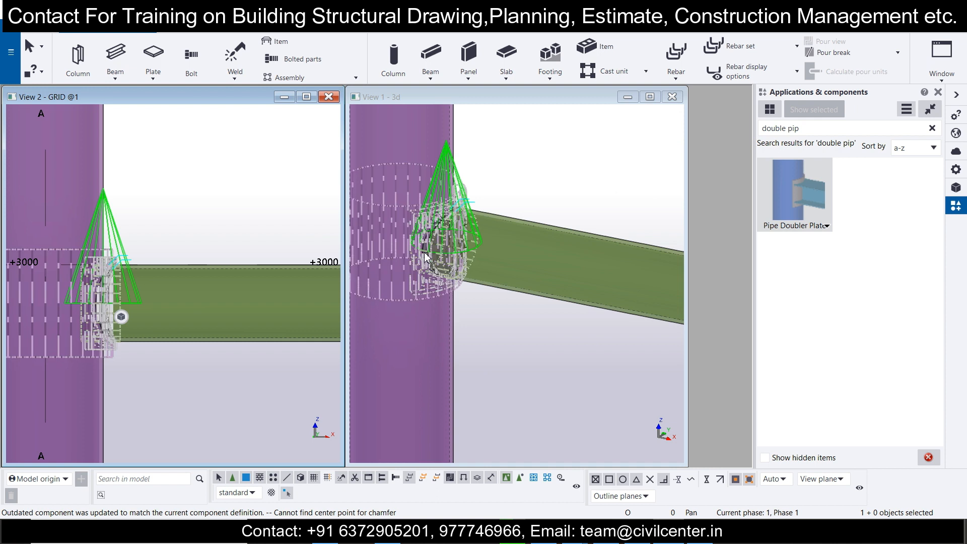
scroll(427, 258, "down", 1)
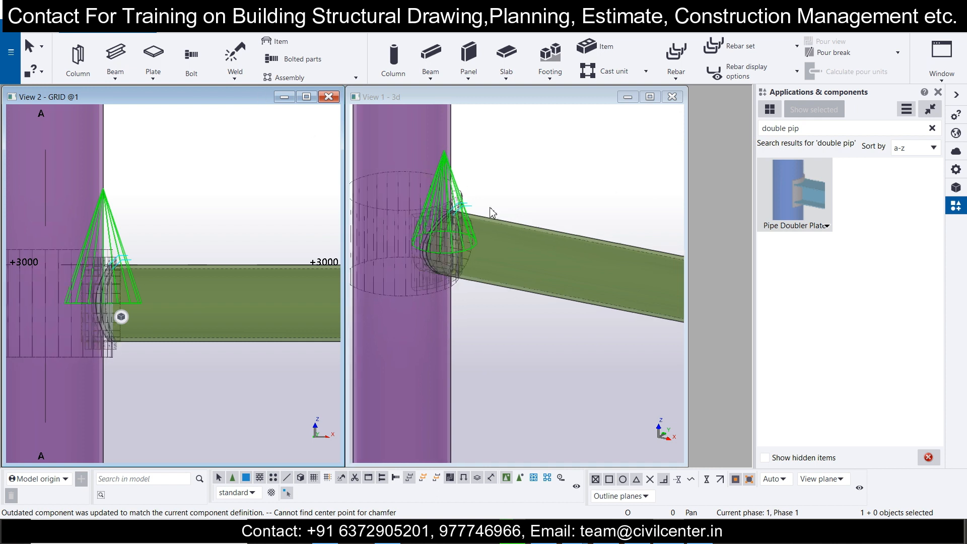
key("v")
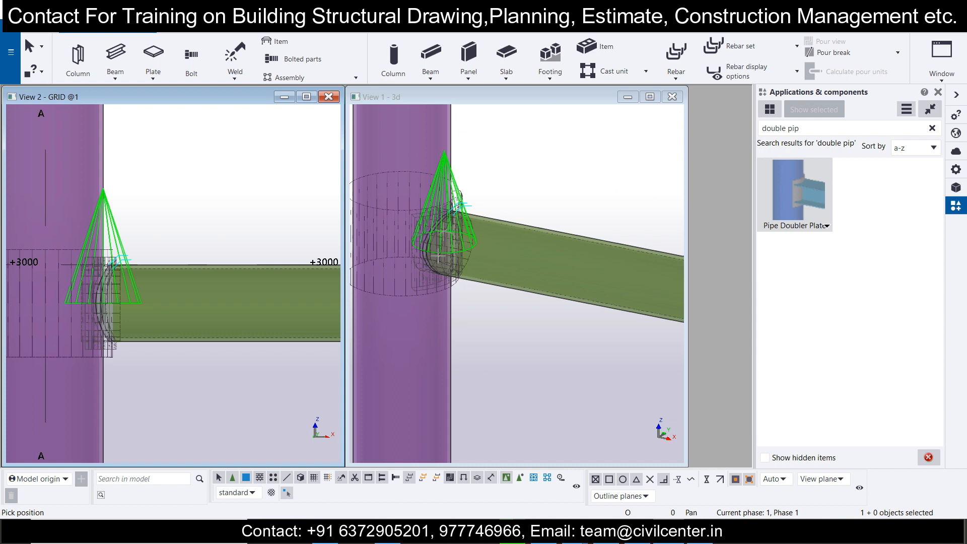
middle_click_drag(438, 256, 350, 266)
scroll(474, 259, "up", 6)
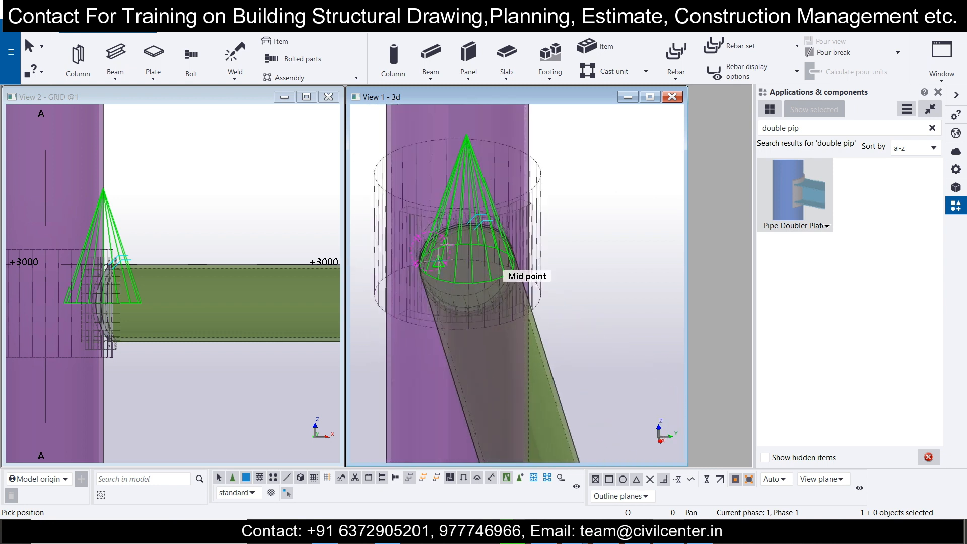
scroll(451, 239, "up", 2)
scroll(460, 212, "up", 4)
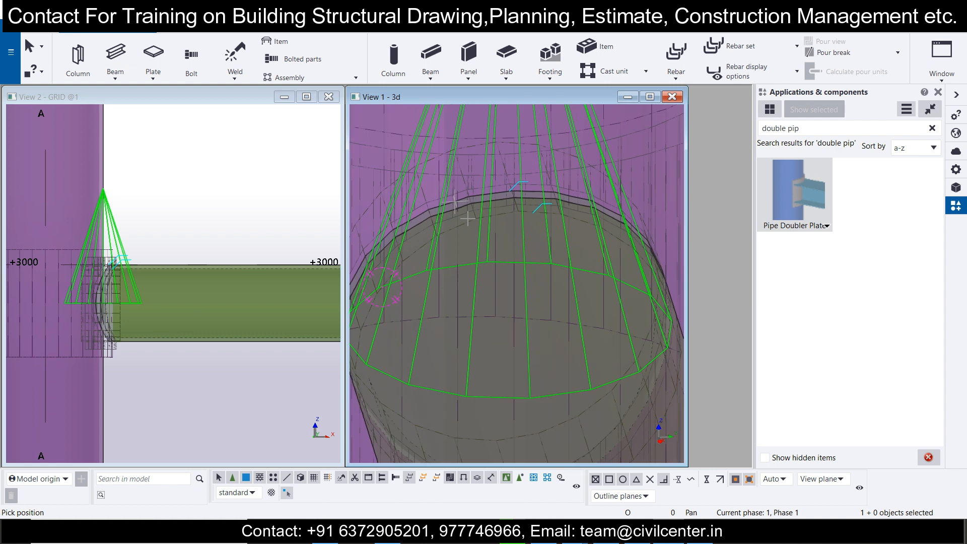
scroll(467, 215, "down", 8)
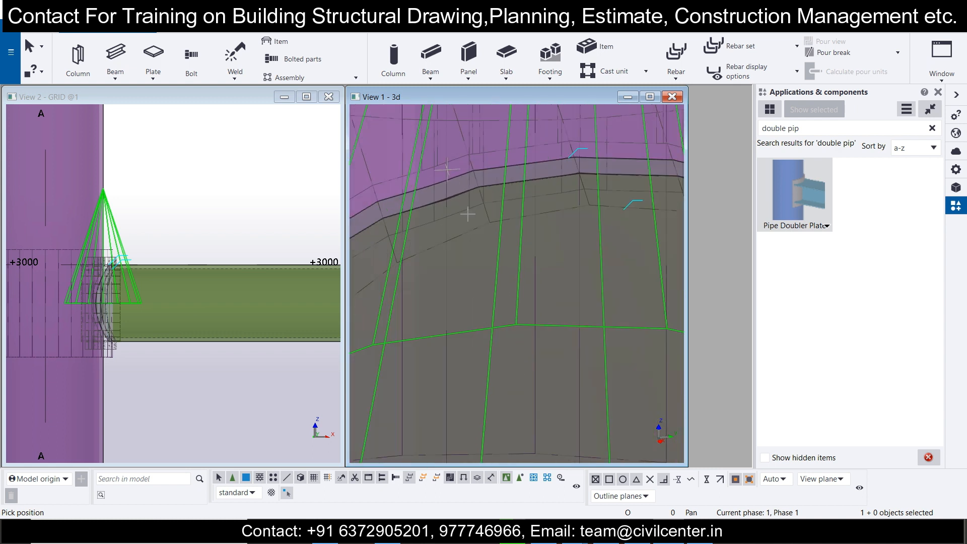
scroll(467, 214, "down", 5)
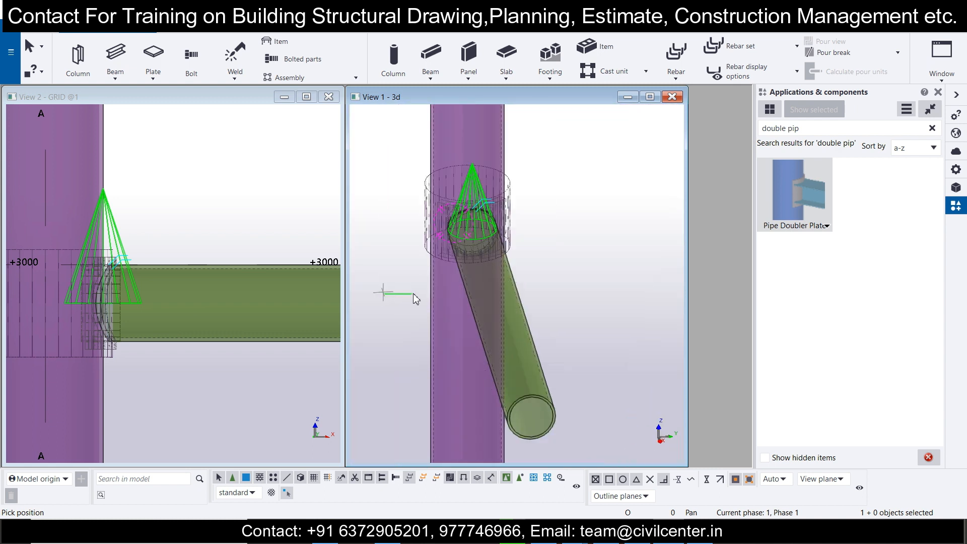
key("Escape")
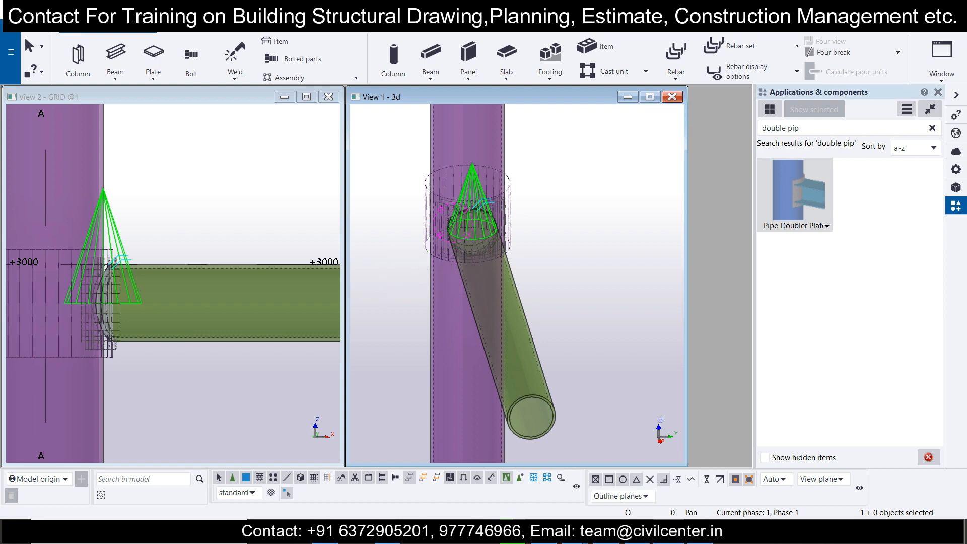
Tile the 3D and GRID @1 views vertically
left_click(952, 76)
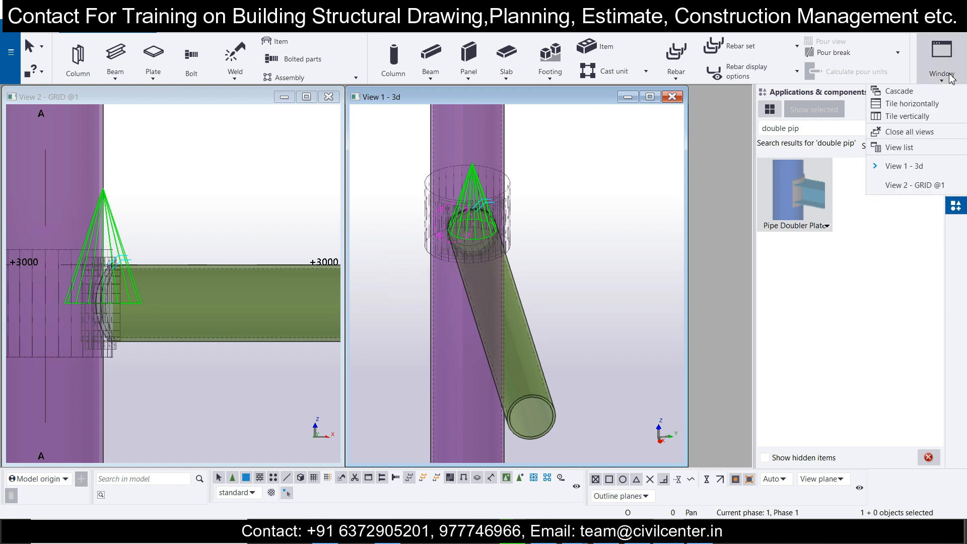
left_click(932, 117)
scroll(484, 277, "down", 6)
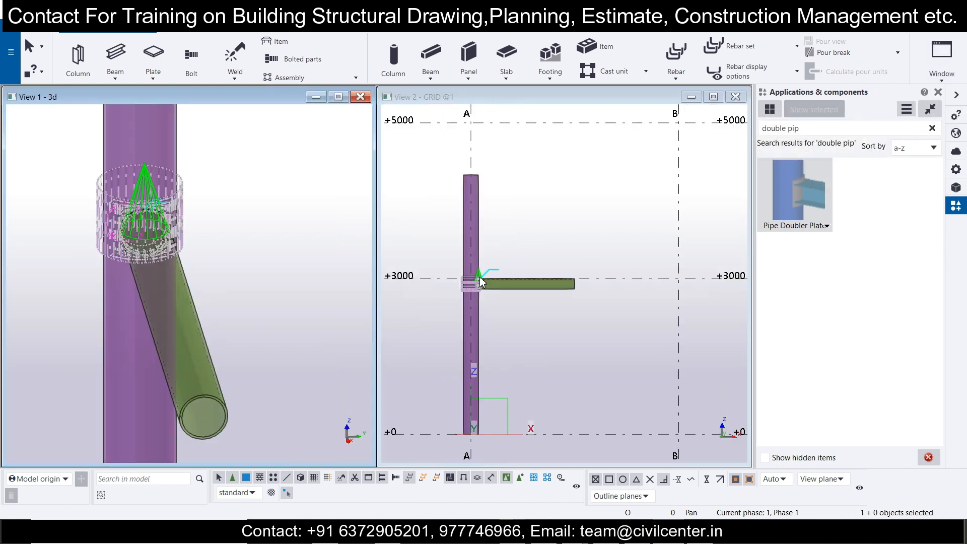
scroll(483, 277, "down", 3)
scroll(117, 322, "down", 8)
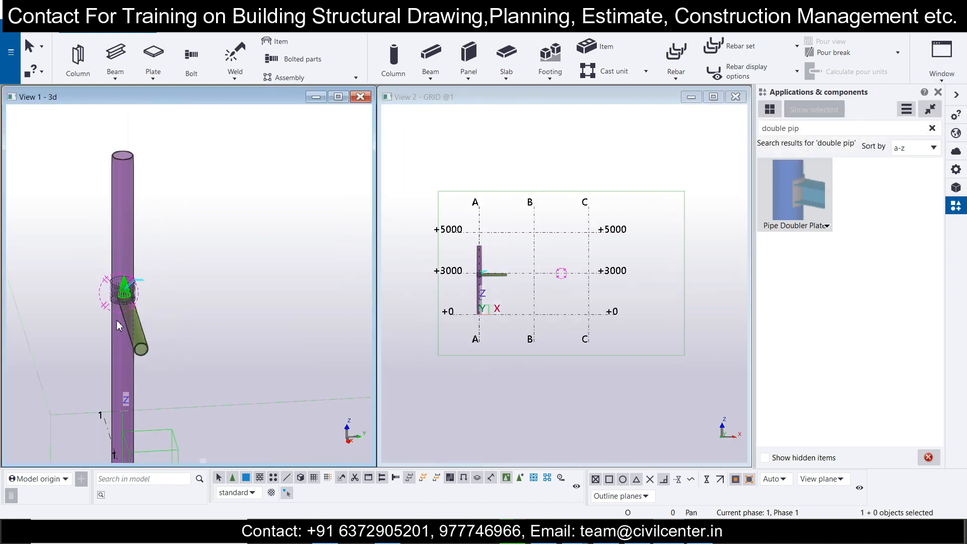
scroll(144, 328, "down", 1)
scroll(145, 328, "down", 2)
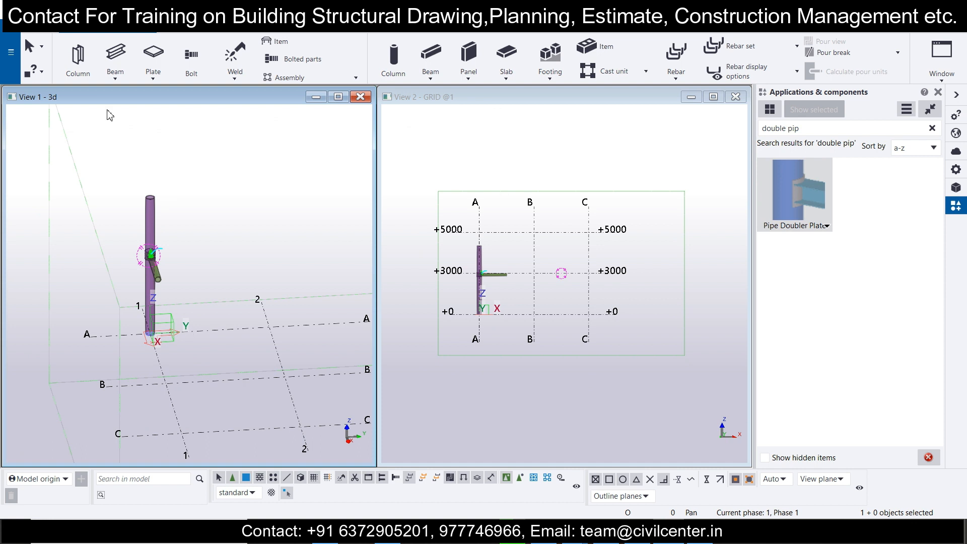
Place a second circular hollow steel column at the intersection of grid lines B and 1
left_click(85, 69)
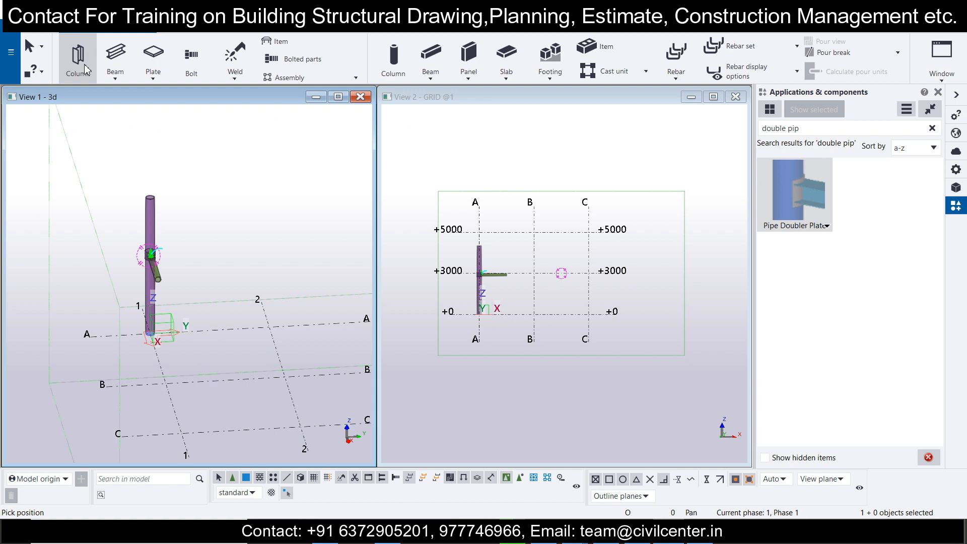
left_click(166, 384)
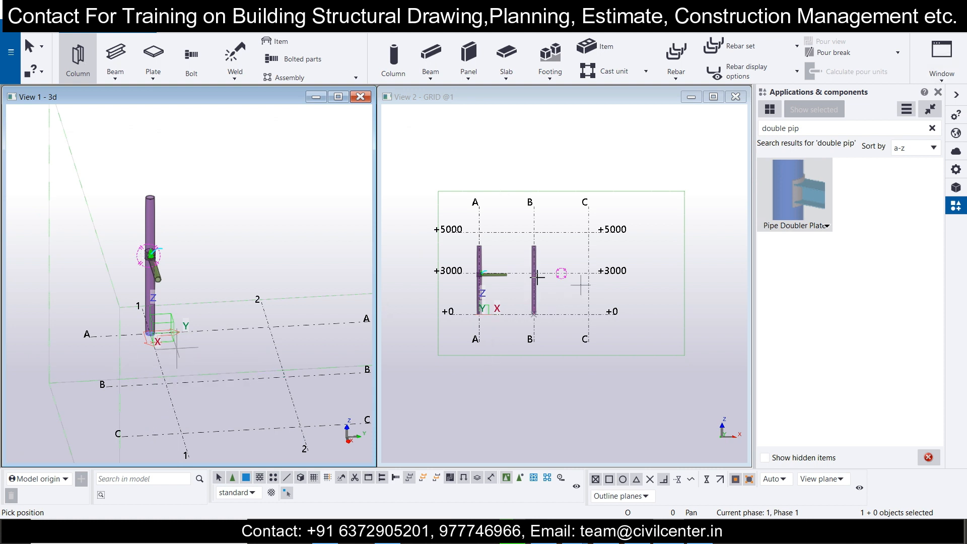
scroll(563, 266, "up", 3)
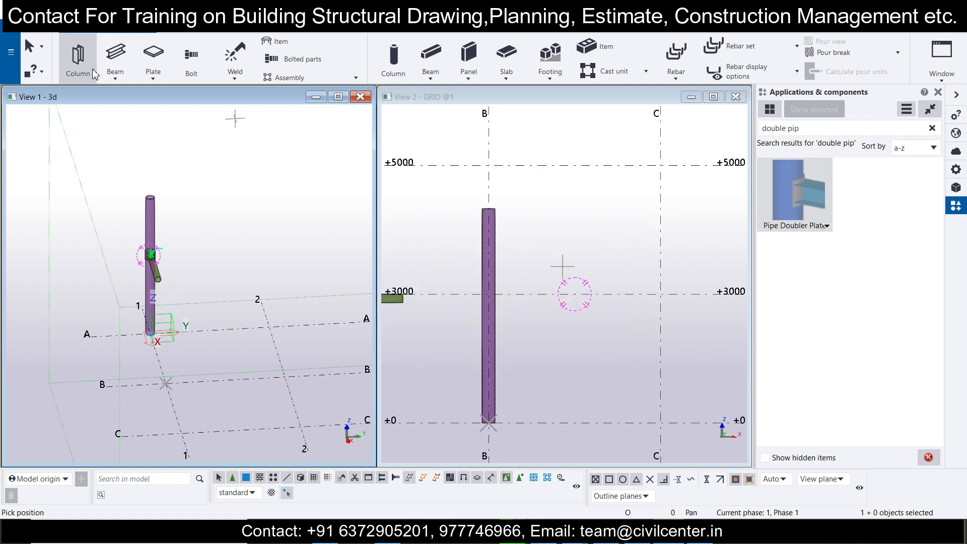
Start a steel beam and set its profile to the rectangular hollow section []150*5
left_click(115, 52)
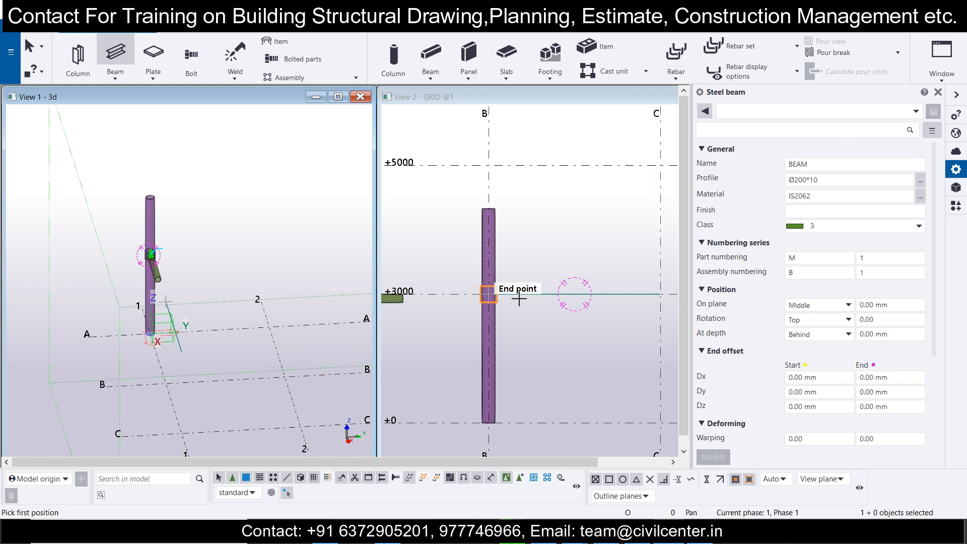
left_click(921, 180)
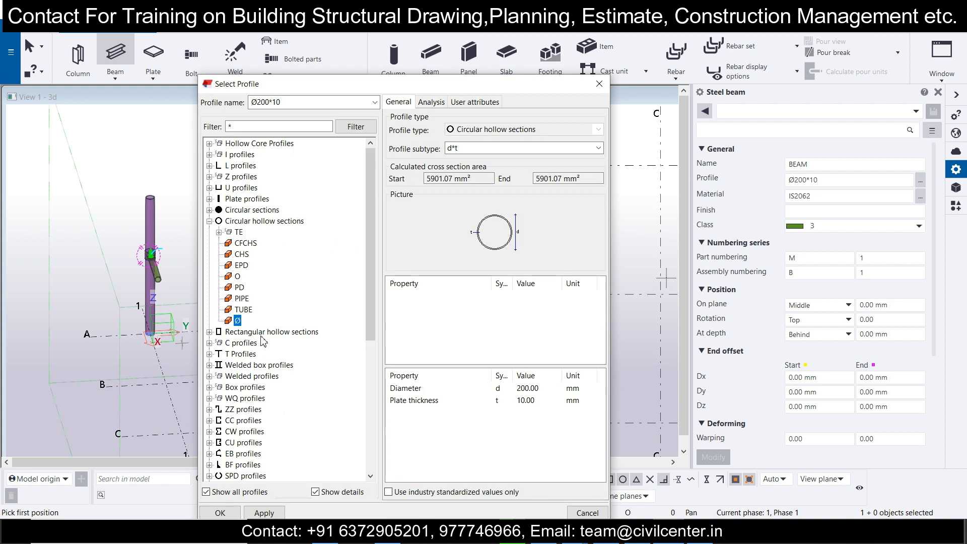
left_click(209, 332)
scroll(261, 351, "down", 4)
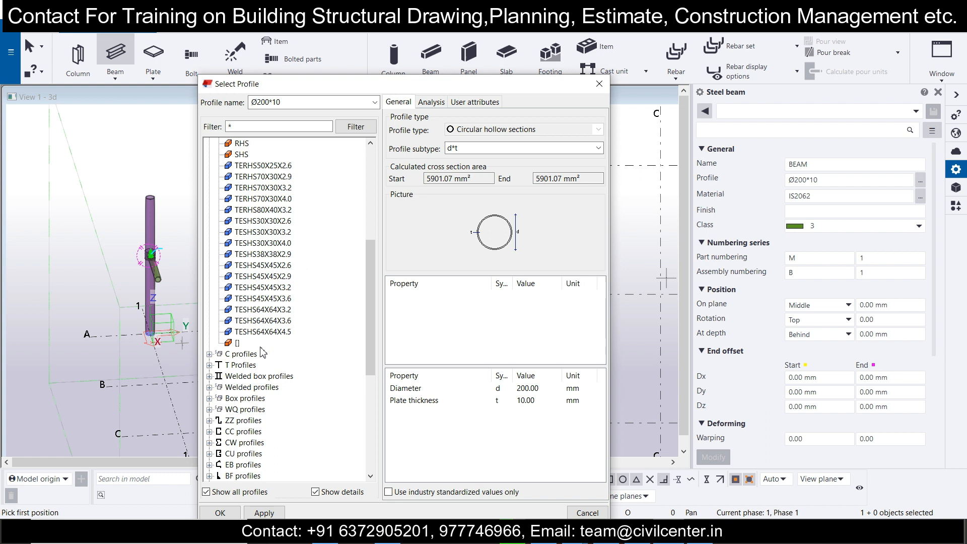
left_click(238, 343)
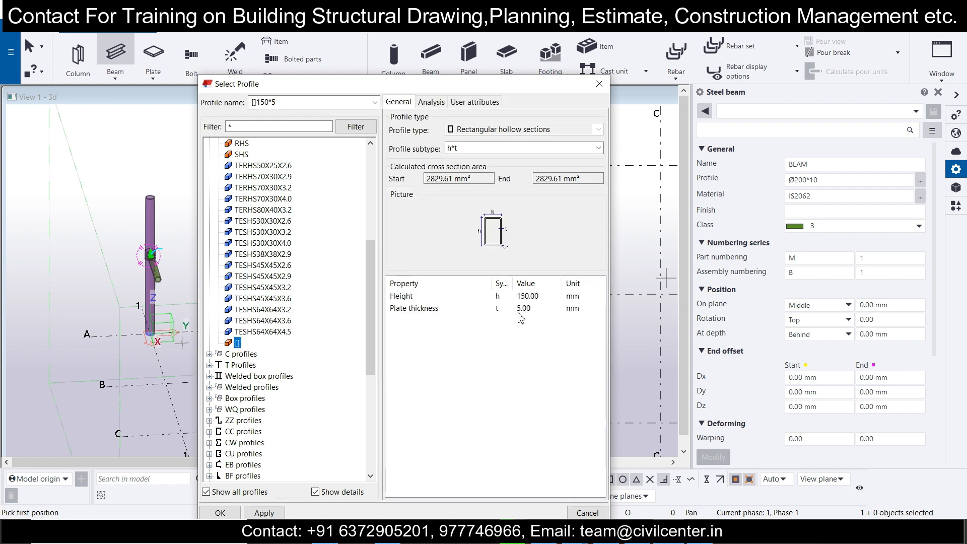
left_click(264, 513)
left_click(221, 513)
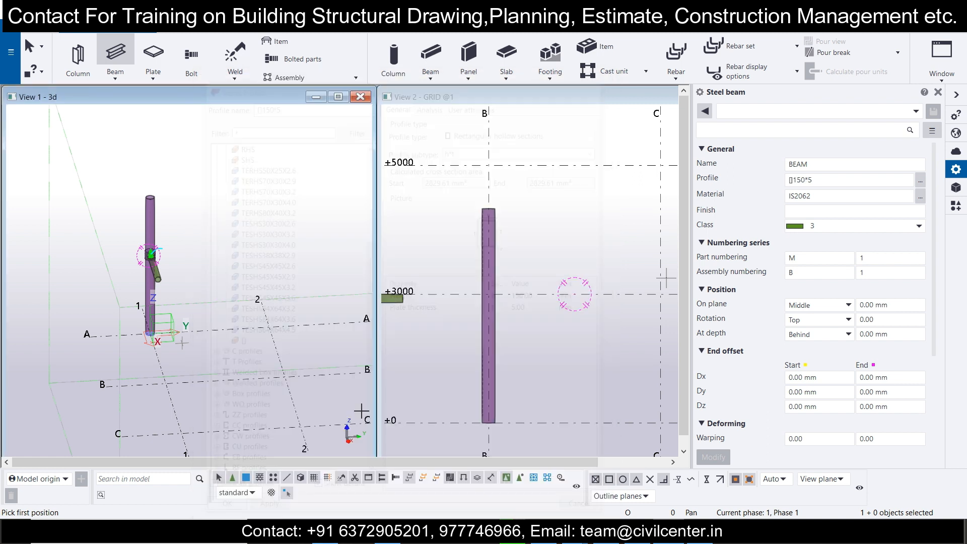
Place the rectangular hollow beam from grid B at +3000, extending 2000 mm horizontally toward grid C
left_click(488, 294)
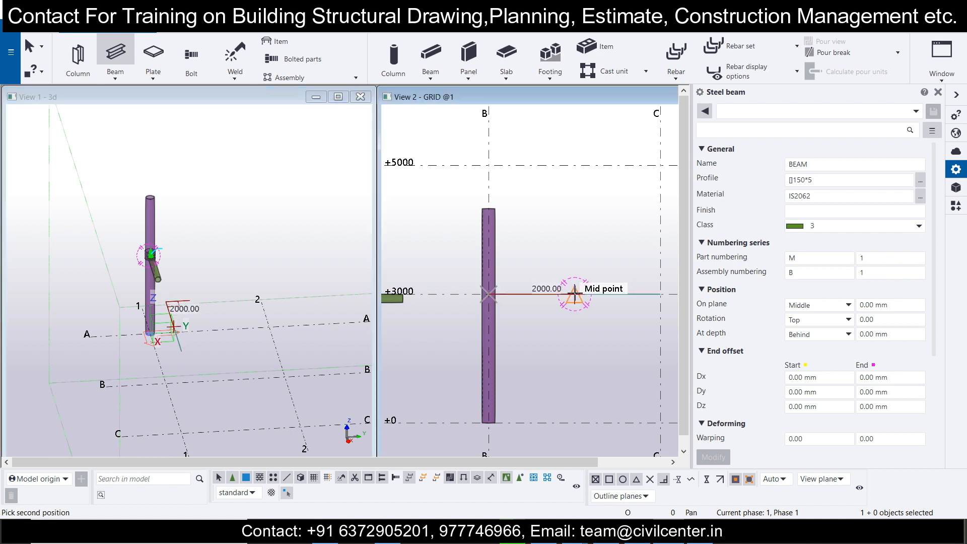
type("2000")
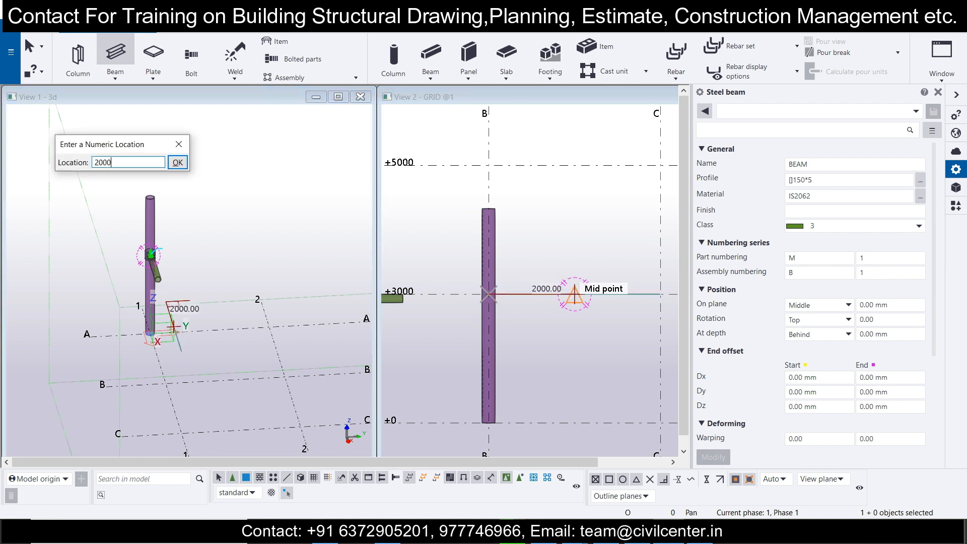
key("Return")
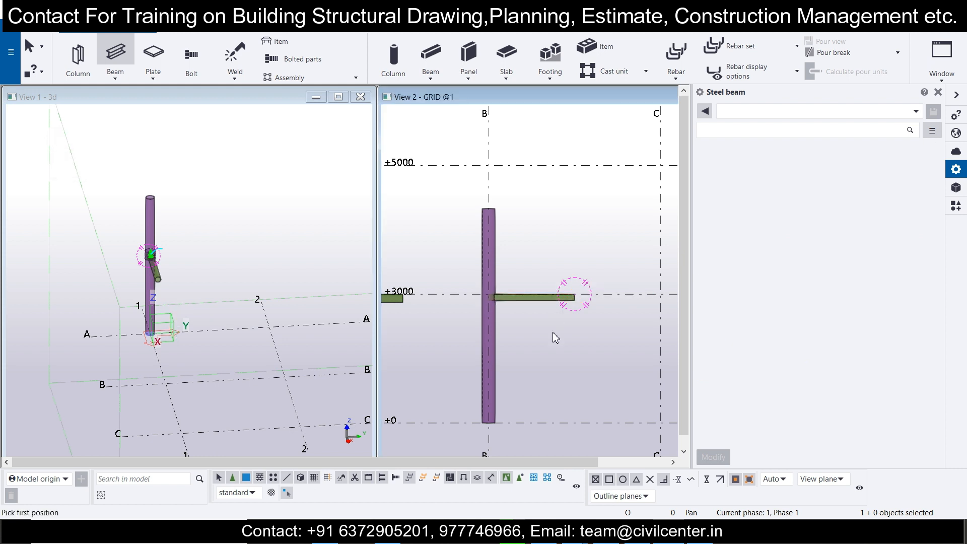
key("Escape")
Connect the column at grid B to the new rectangular hollow beam with a Pipe Doubler Plate
scroll(508, 309, "up", 3)
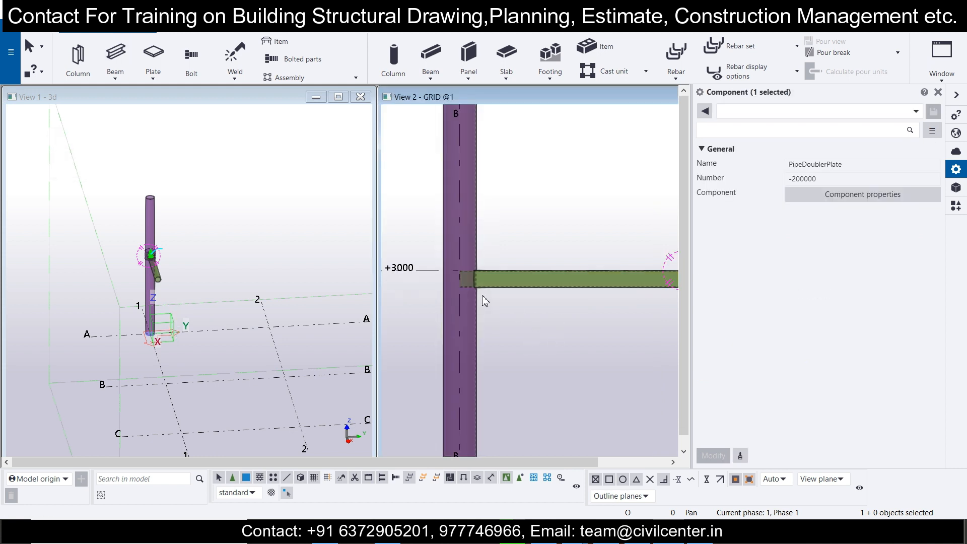
left_click(856, 195)
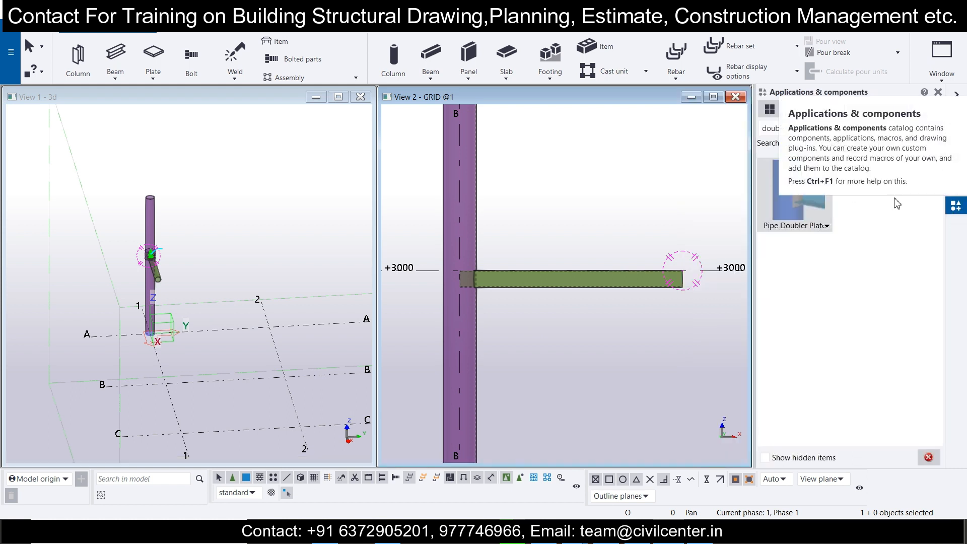
left_click(474, 304)
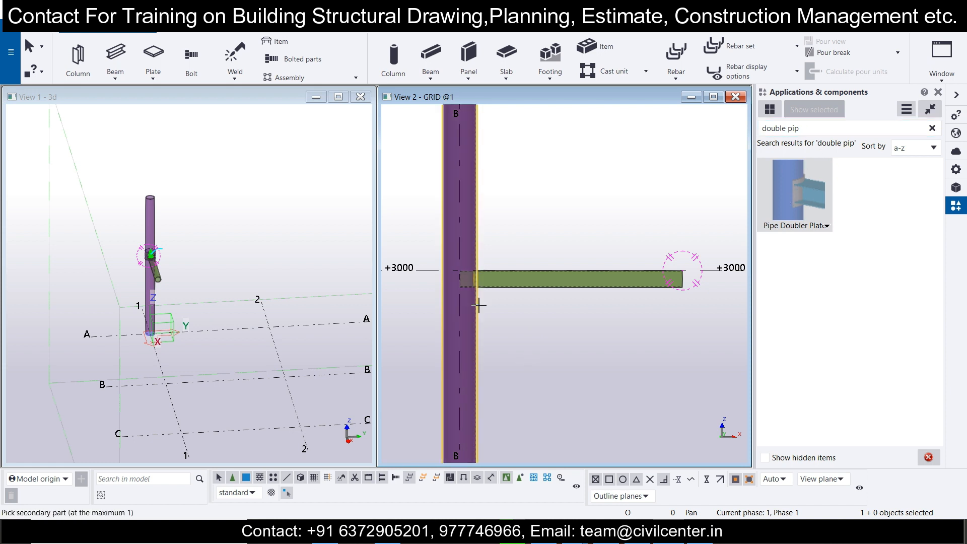
left_click(502, 290)
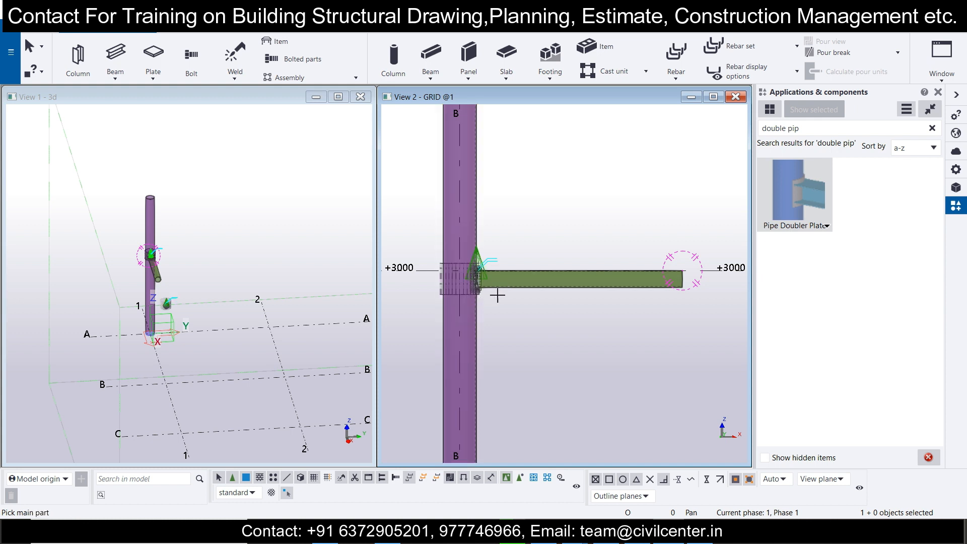
scroll(498, 296, "up", 5)
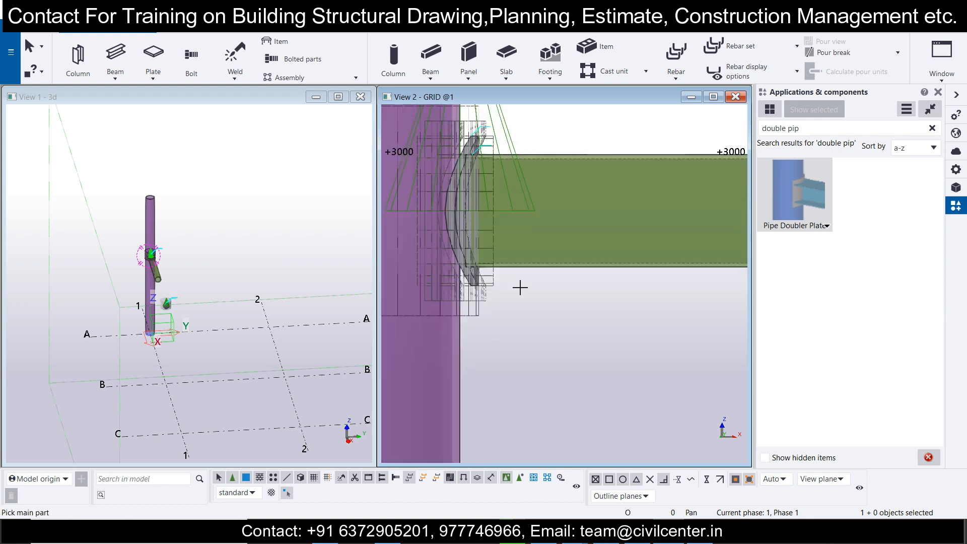
key("Escape")
Change the shape of the new Pipe Doubler Plate at grid B to Rectangular and update the connection
left_click(491, 293)
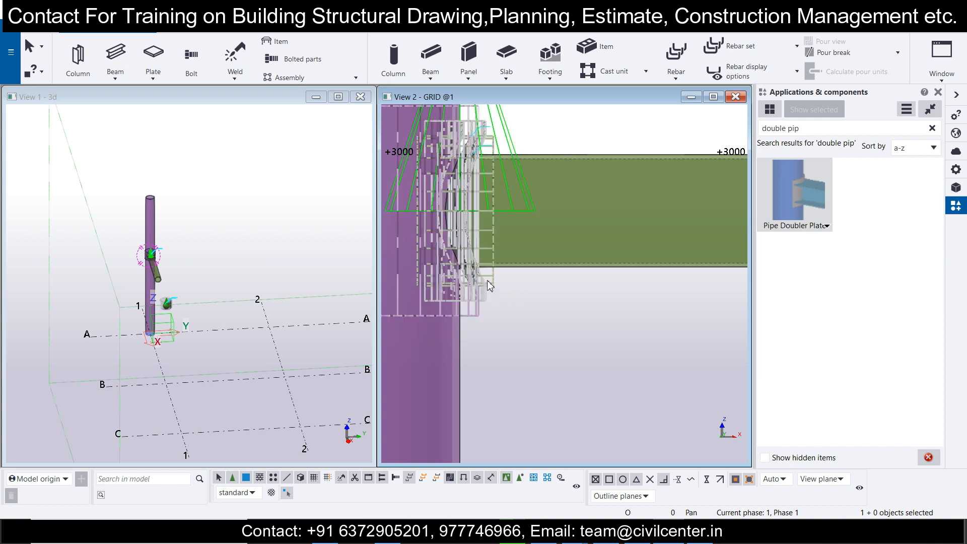
left_click(648, 322)
left_click(476, 282)
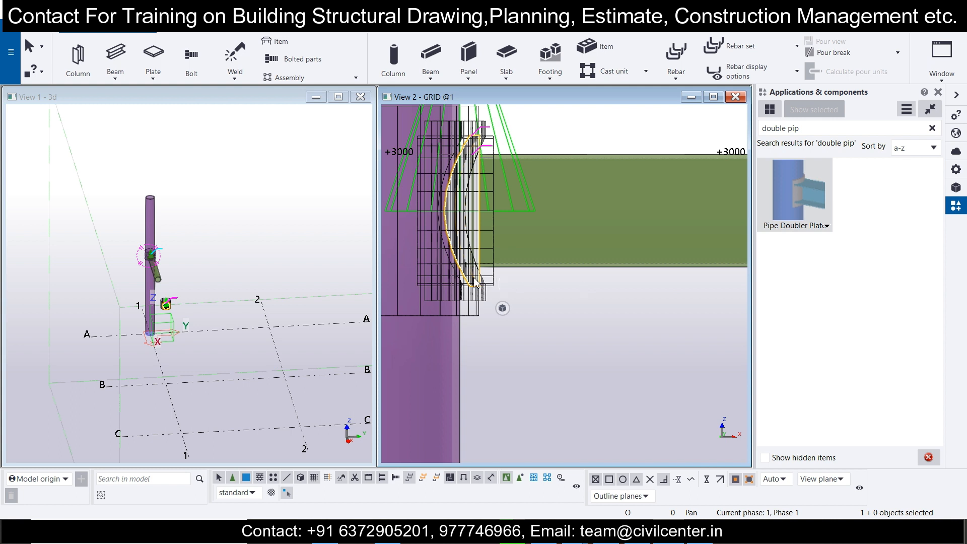
double_click(476, 282)
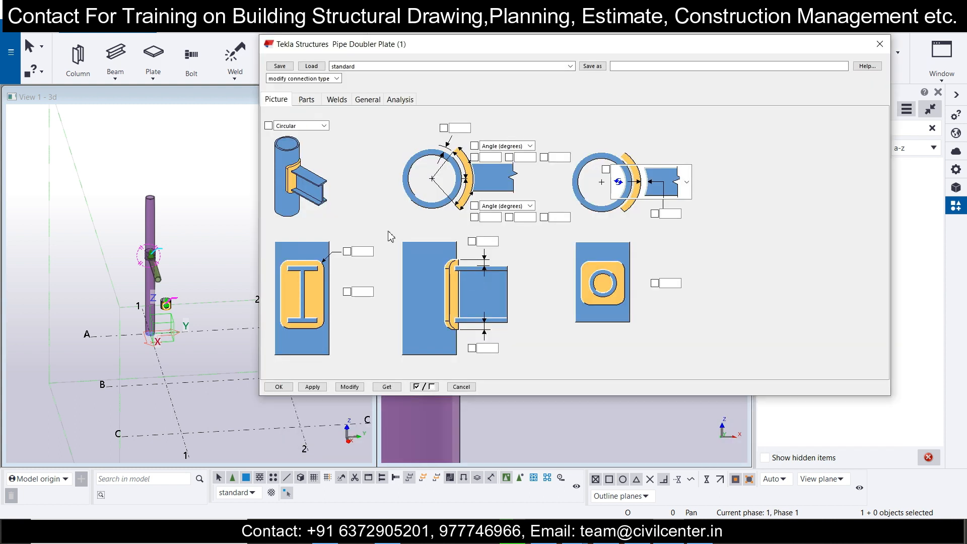
left_click(324, 125)
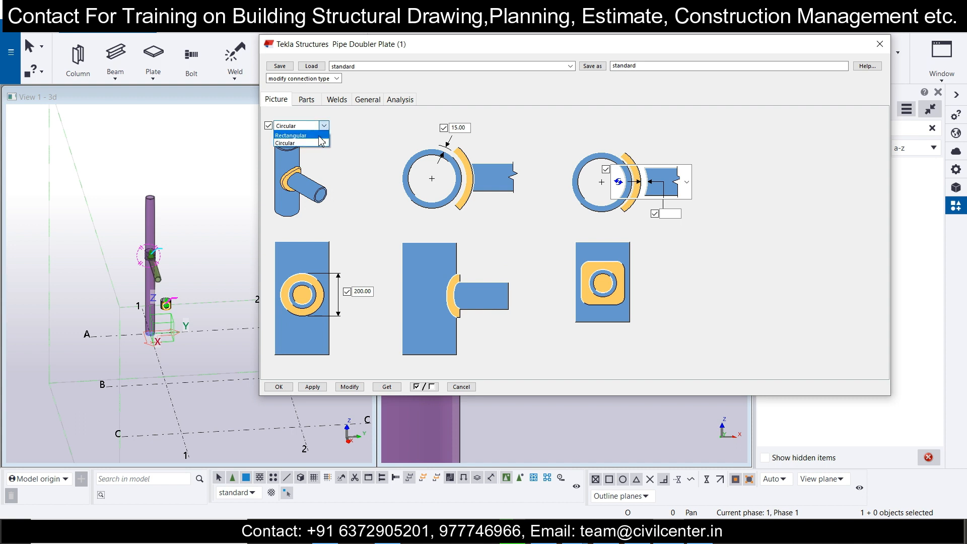
left_click(320, 136)
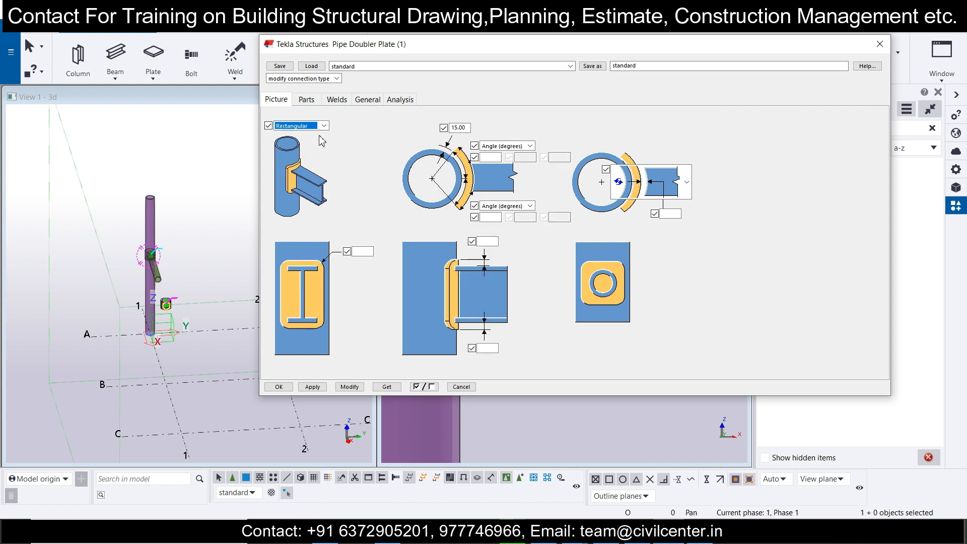
left_click_drag(571, 47, 841, 87)
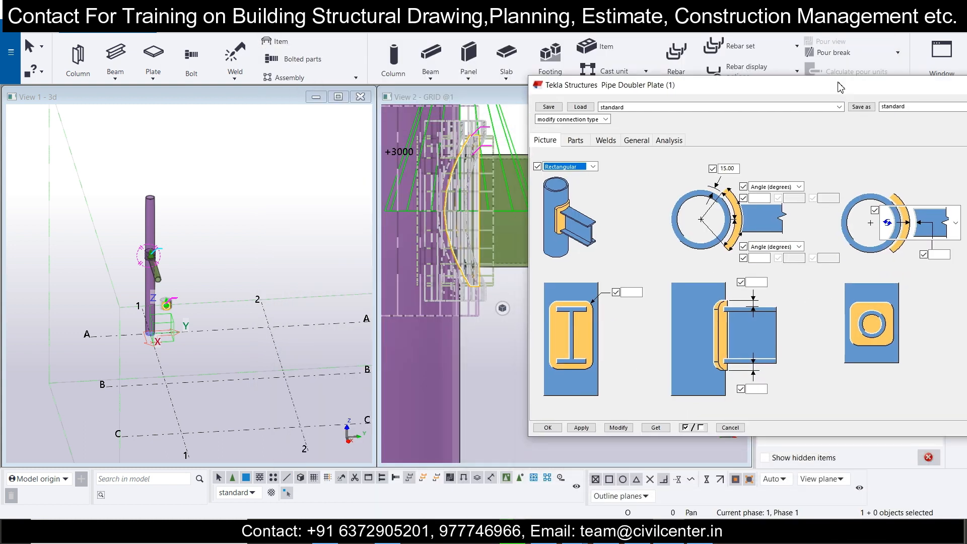
left_click(619, 428)
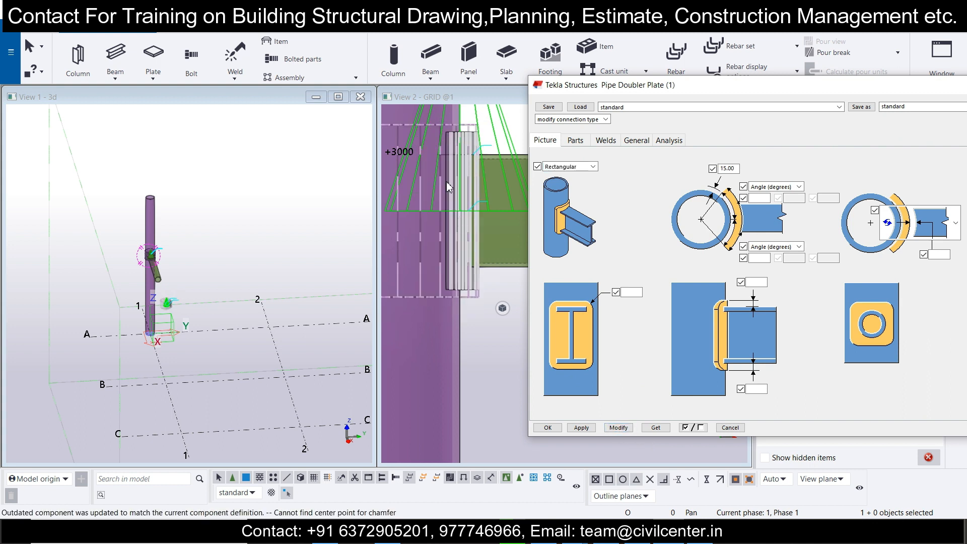
Round the rectangular doubler plate's corners with a value of 30 and update the connection in the model
left_click(247, 104)
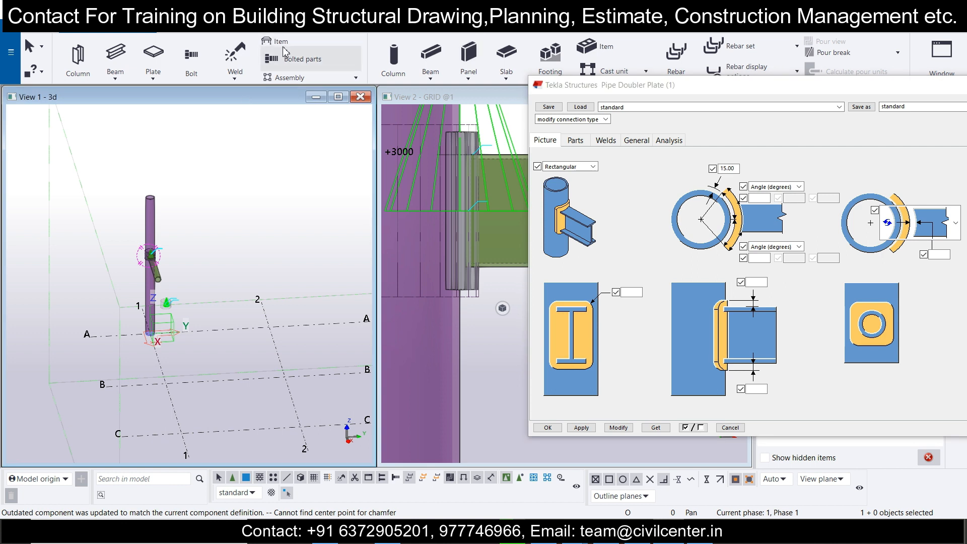
left_click(229, 28)
left_click(527, 51)
left_click(525, 51)
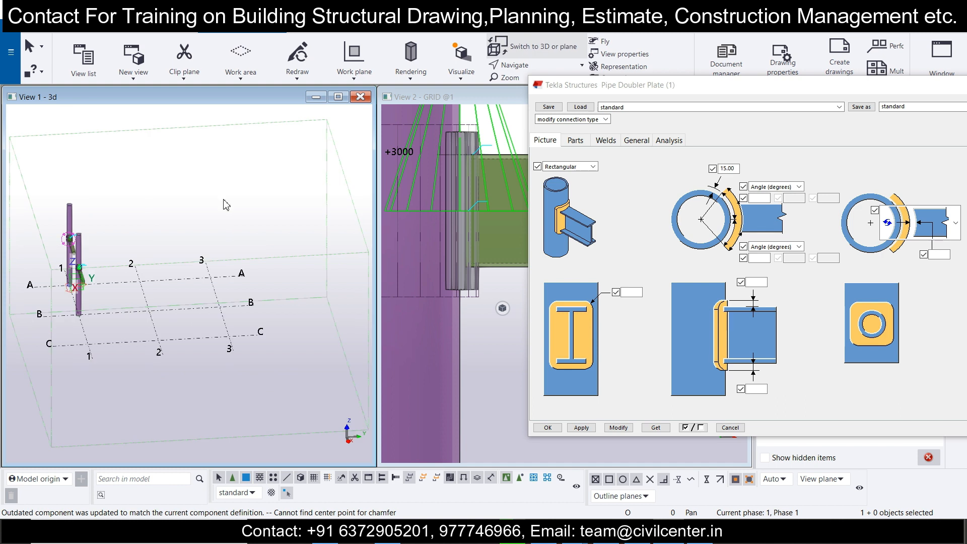
scroll(66, 215, "up", 5)
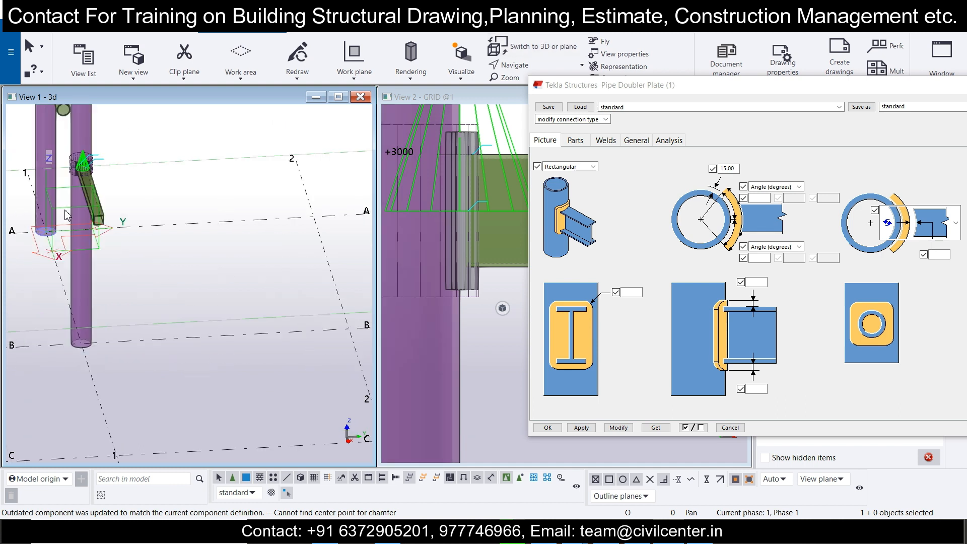
scroll(65, 216, "up", 8)
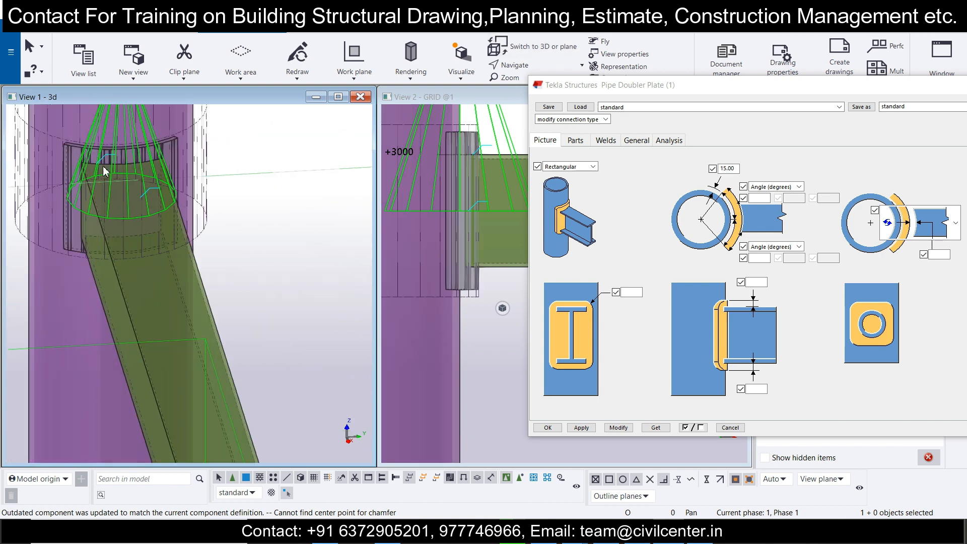
scroll(105, 171, "up", 3)
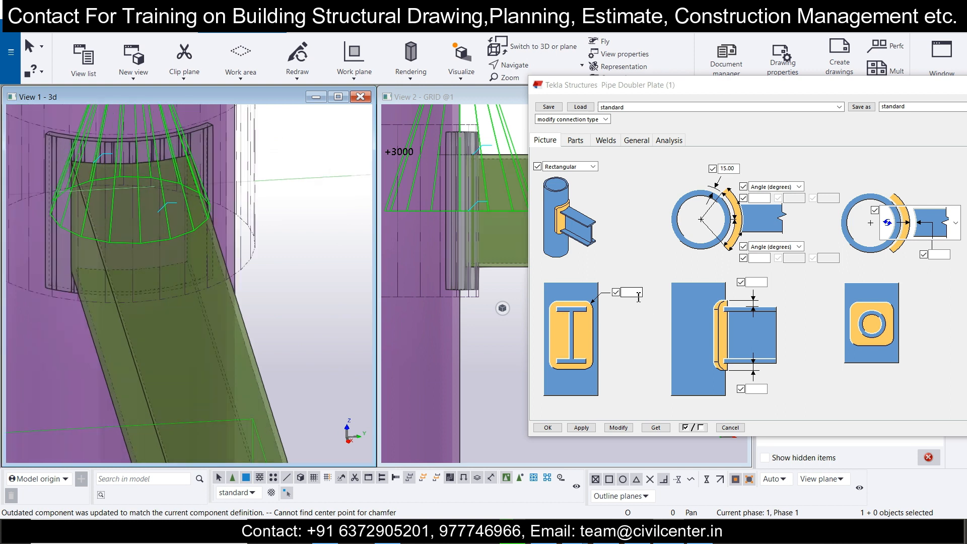
left_click(639, 298)
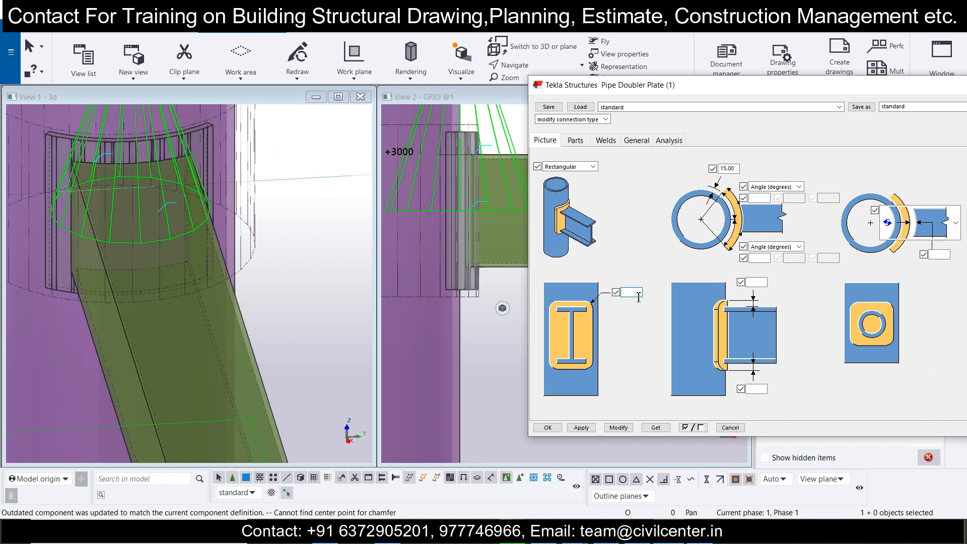
type("30")
left_click(582, 427)
left_click(618, 427)
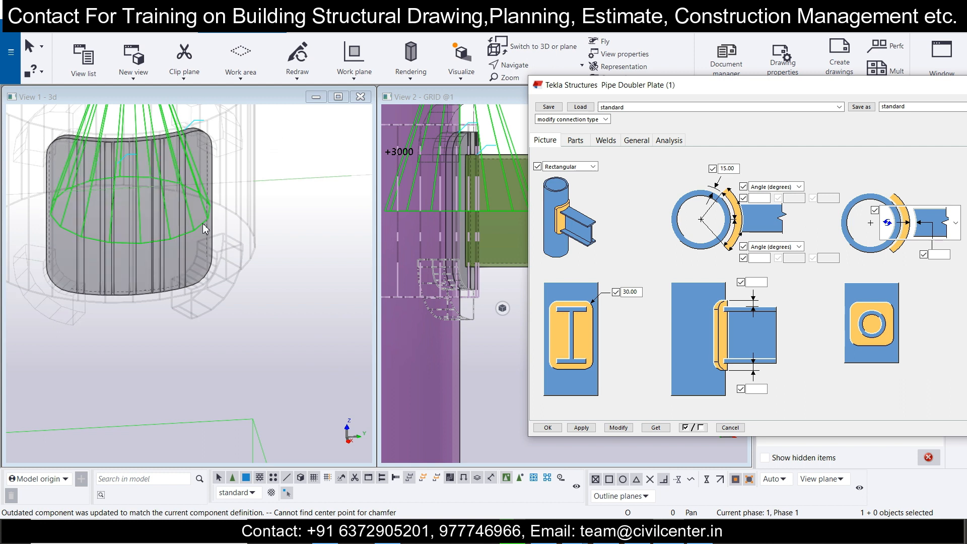
Set both angles of the doubler plate around the column to 60 degrees, keeping the extent type as Angle (degrees)
scroll(203, 229, "down", 3)
scroll(187, 216, "down", 3)
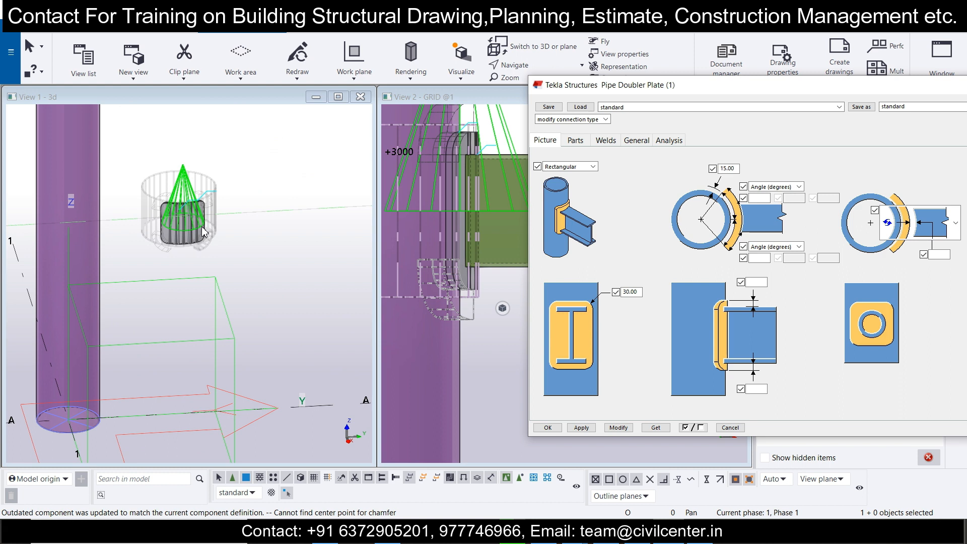
scroll(187, 216, "up", 2)
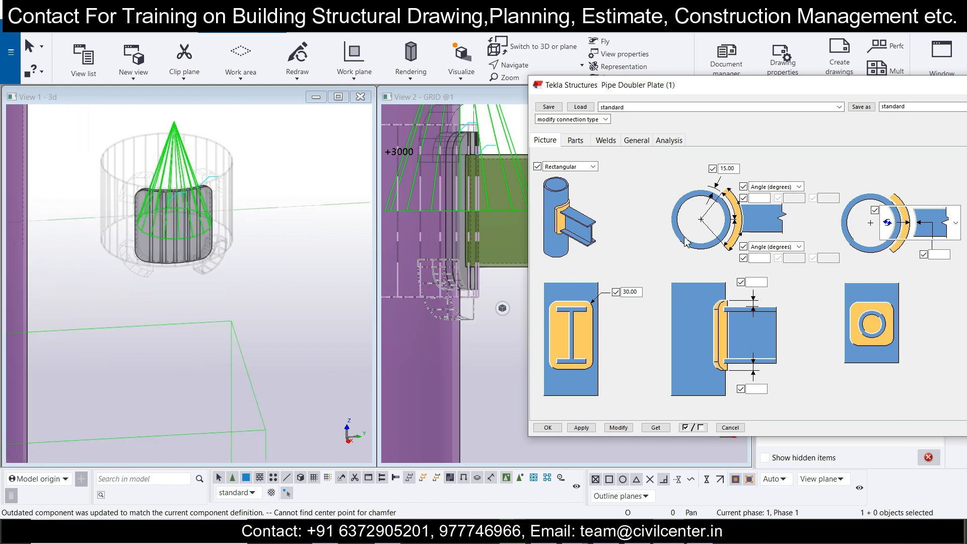
left_click(768, 197)
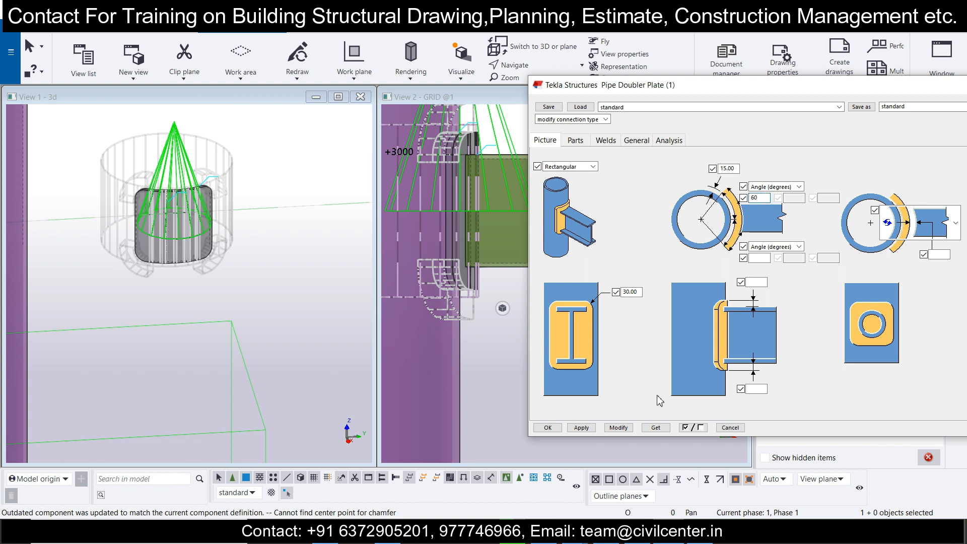
left_click(624, 431)
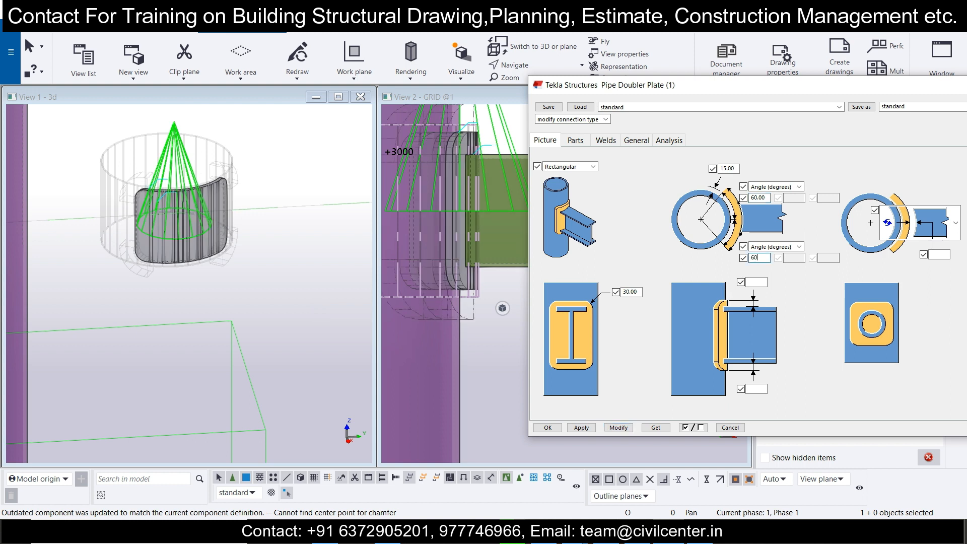
left_click(619, 428)
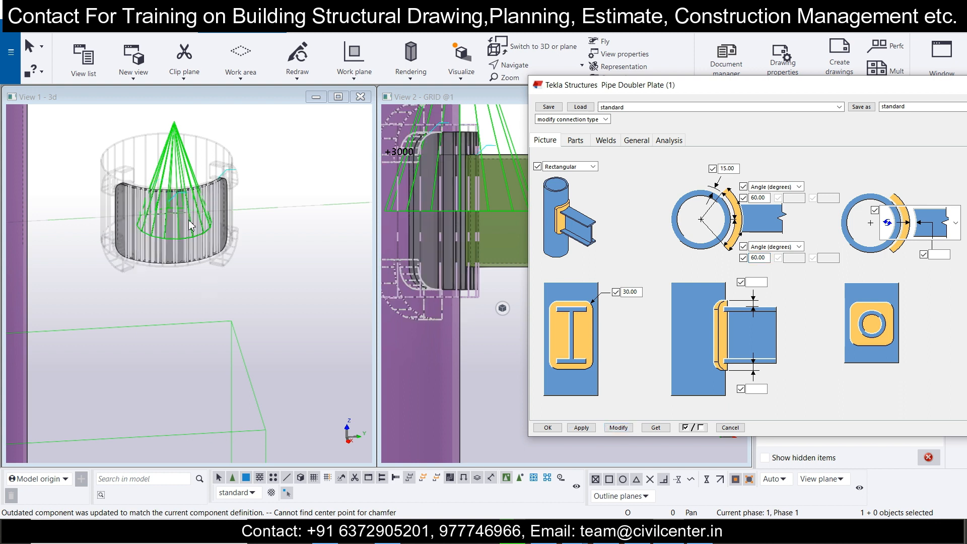
left_click(800, 187)
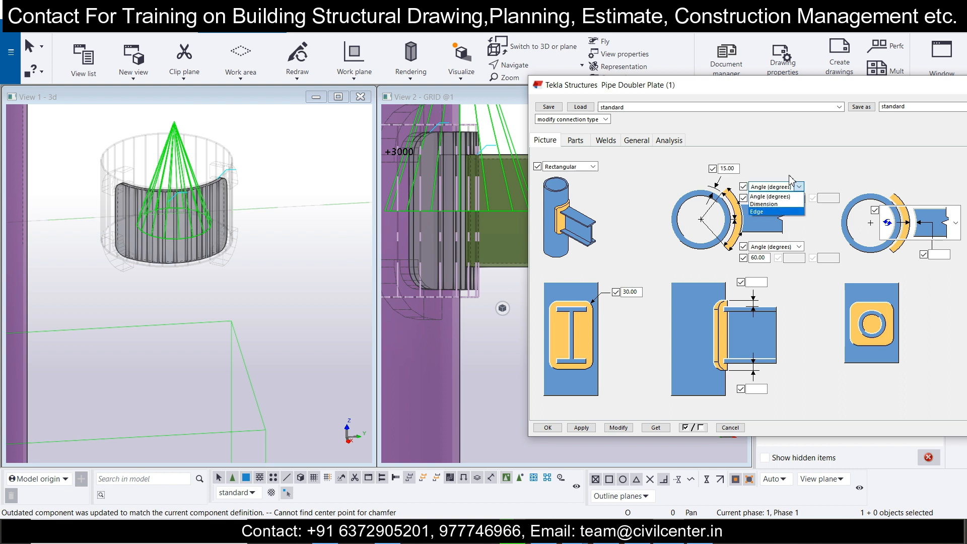
left_click(779, 196)
Examine how the widened doubler plate wraps around the column at the rectangular beam joint in the 3D view
scroll(343, 330, "down", 5)
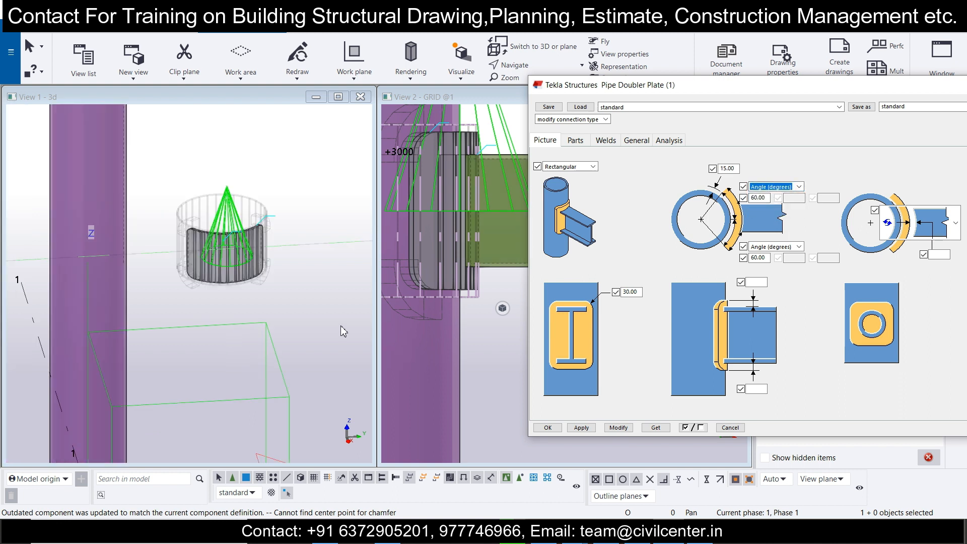
left_click(302, 224)
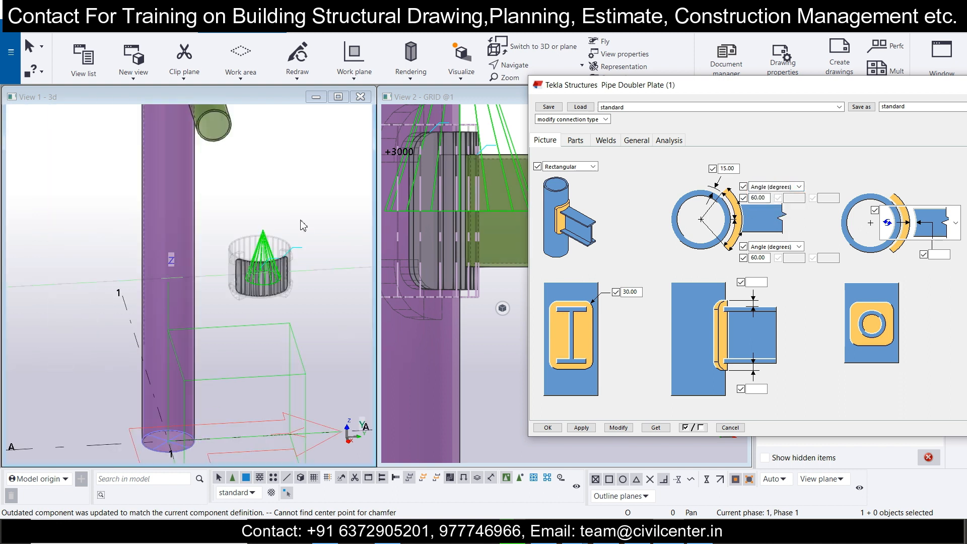
left_click(538, 51)
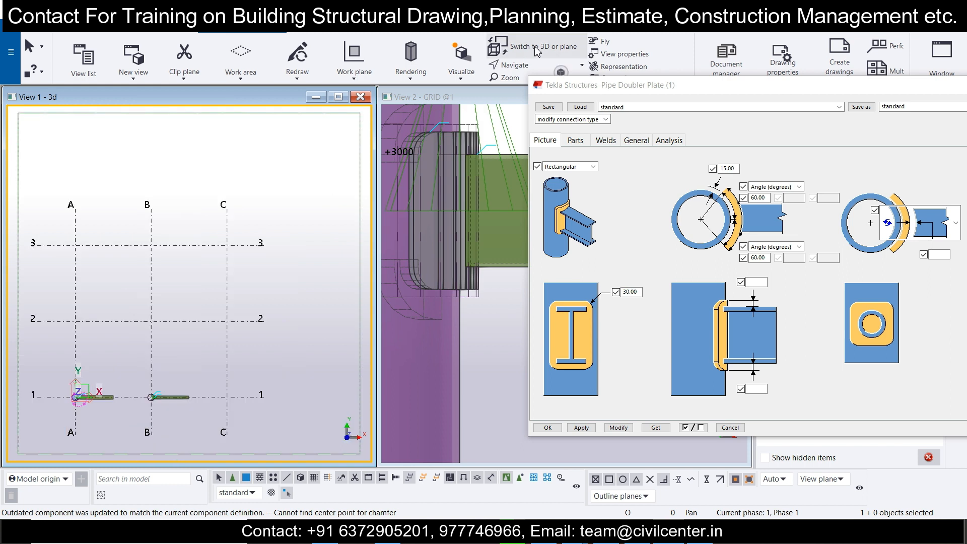
left_click(535, 47)
scroll(154, 272, "up", 2)
middle_click_drag(76, 308, 145, 321)
scroll(126, 283, "up", 10)
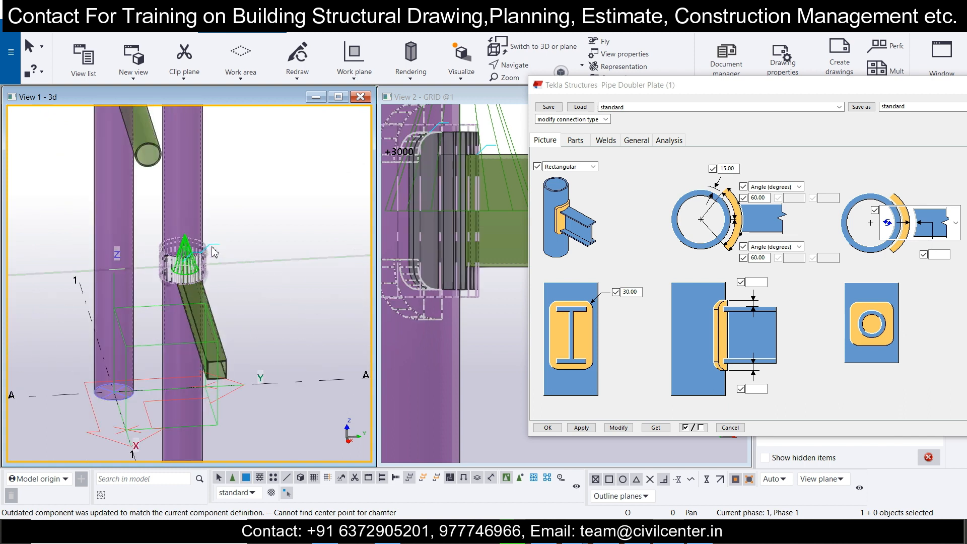
scroll(173, 286, "up", 2)
scroll(242, 293, "up", 2)
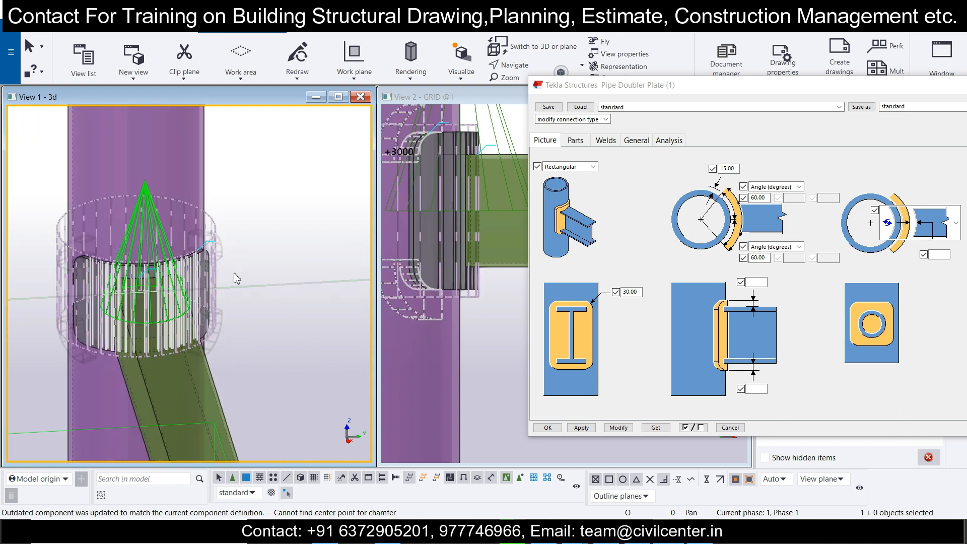
scroll(232, 277, "down", 4)
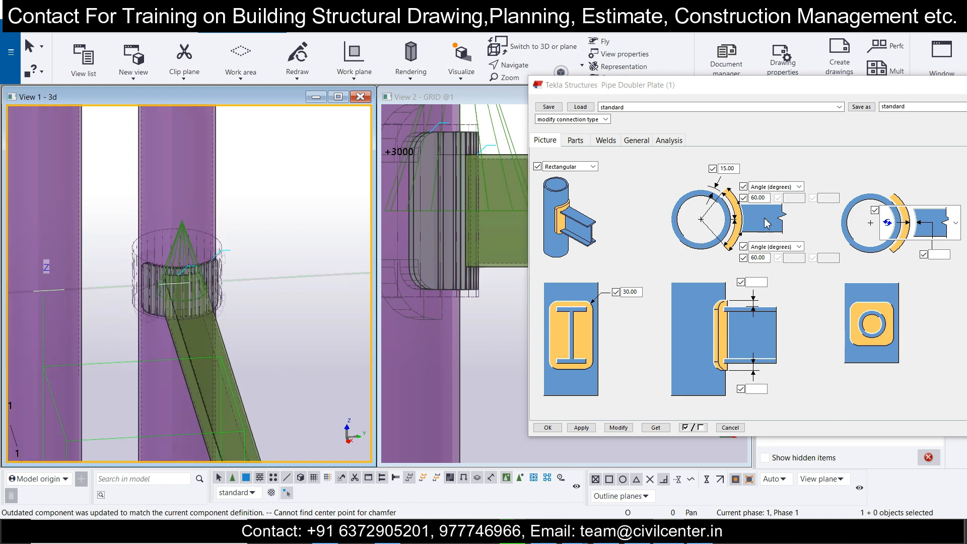
Set both angles of the rectangular doubler plate to 40 degrees, update the connection in the model and close its properties
double_click(765, 198)
type("40")
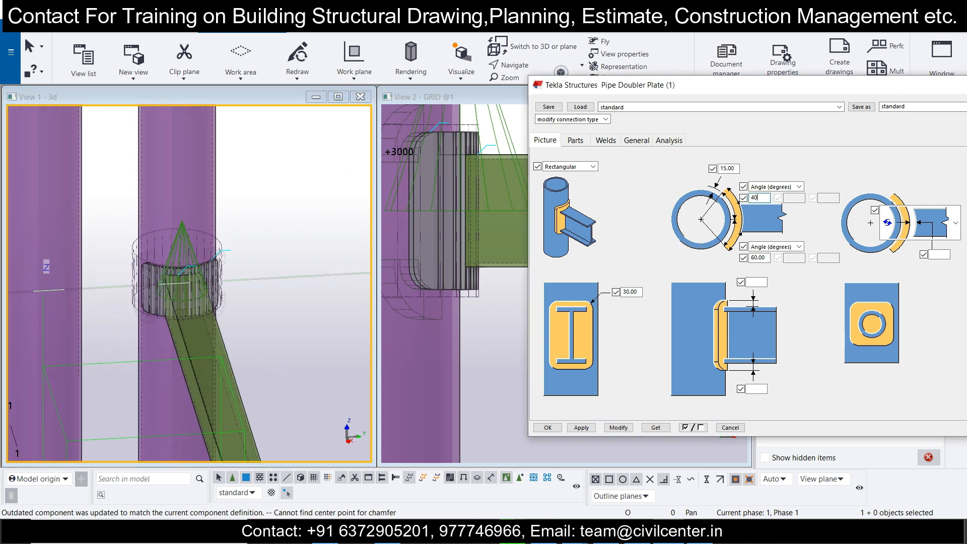
double_click(761, 258)
type("4")
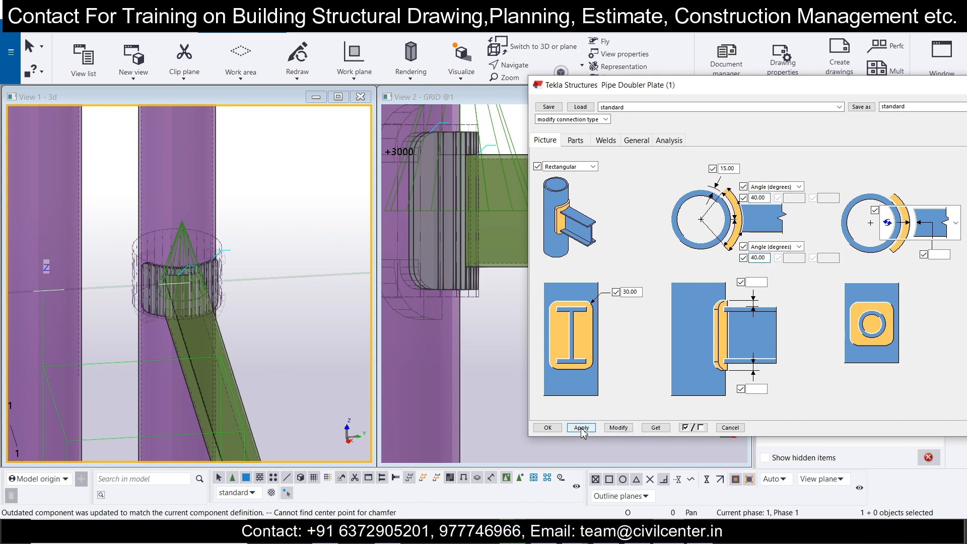
left_click(626, 429)
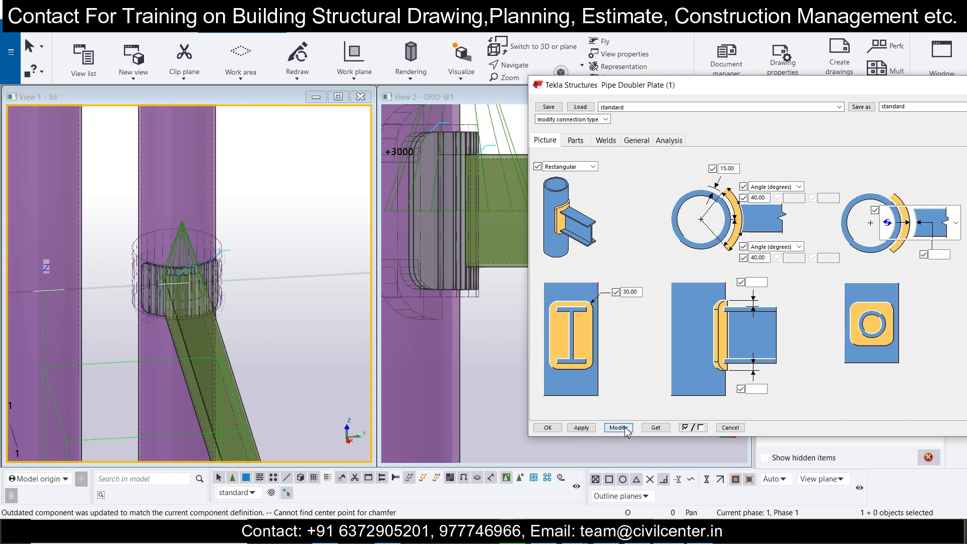
left_click(545, 428)
Close the GRID @1 view and maximize the 3D view so it fills the modelling area
scroll(177, 322, "down", 5)
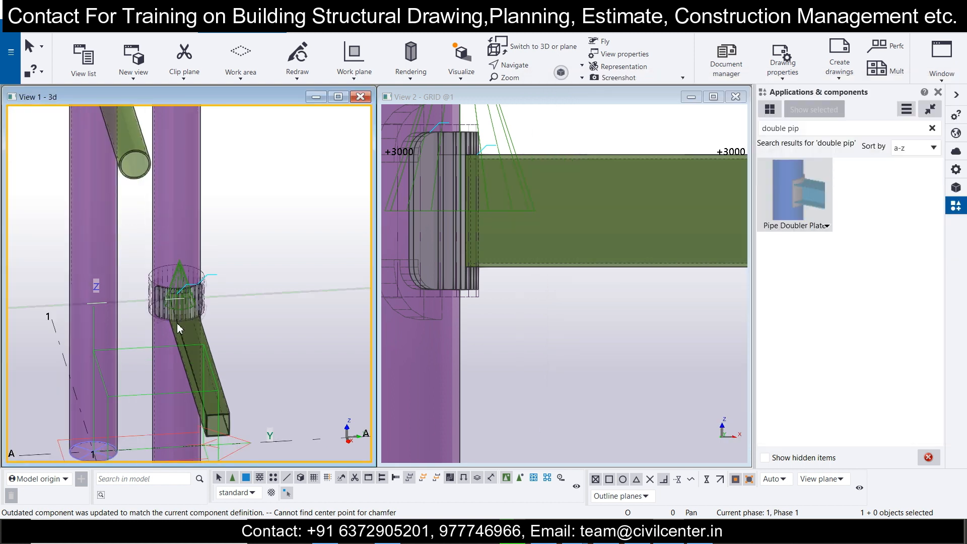
scroll(210, 335, "up", 2)
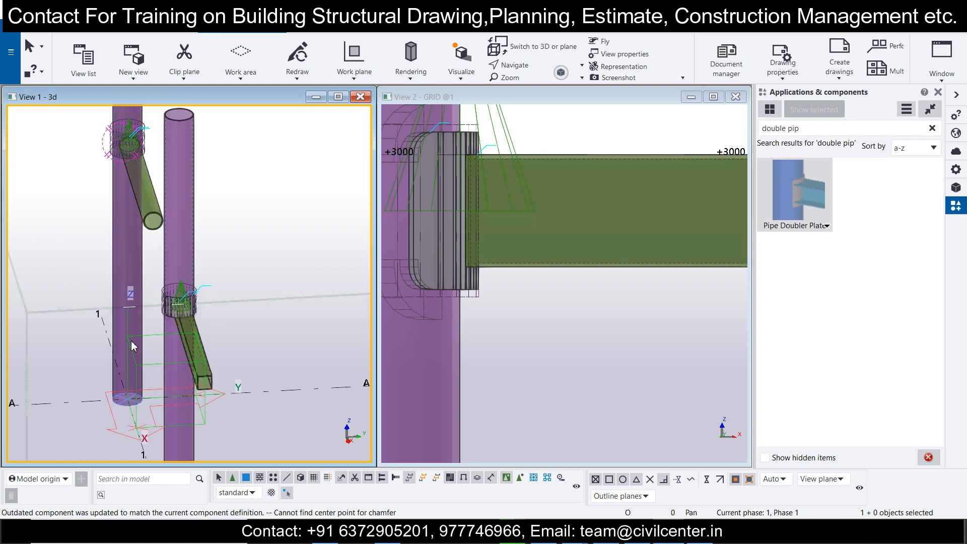
scroll(164, 360, "up", 2)
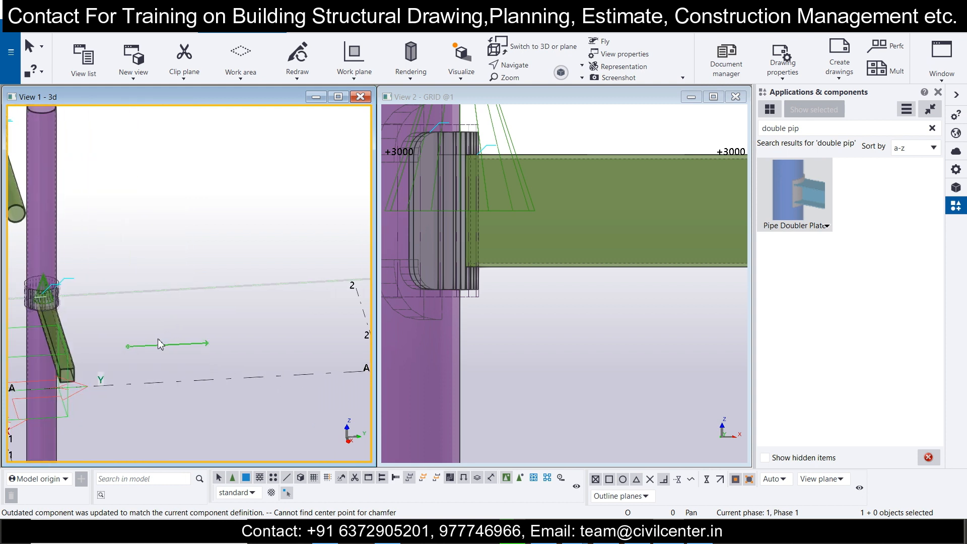
scroll(158, 339, "down", 6)
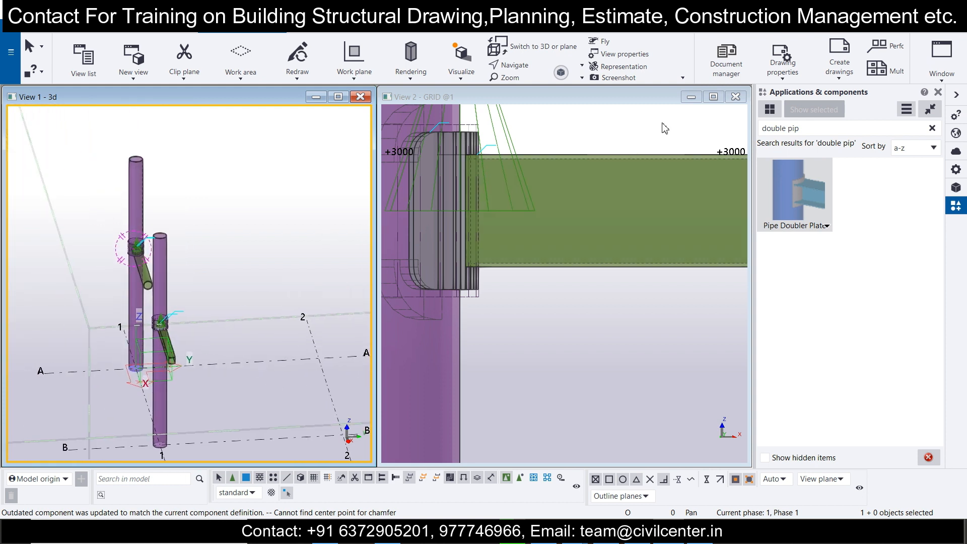
left_click(735, 96)
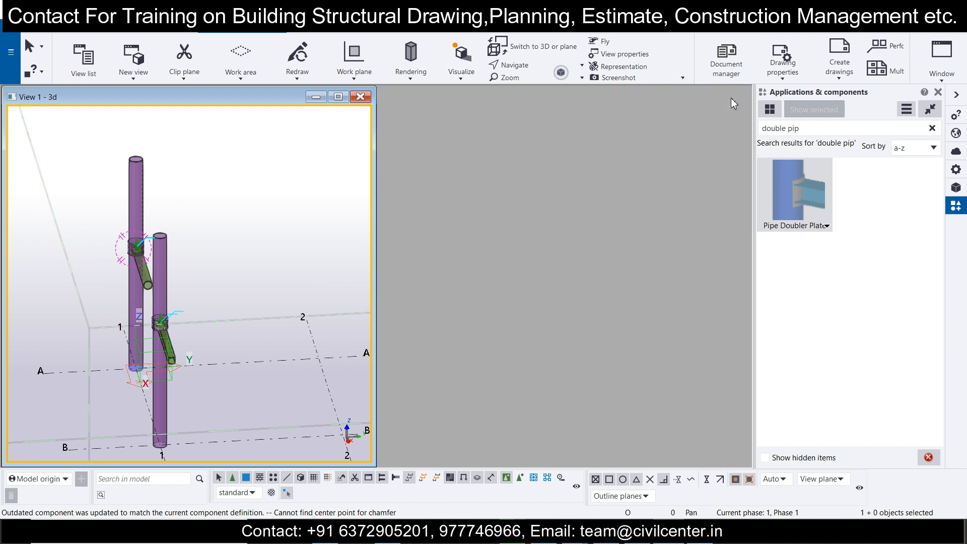
left_click(338, 97)
Examine both hollow columns and their circular and rectangular doubler plate joints from different angles in the 3D view
scroll(315, 377, "up", 3)
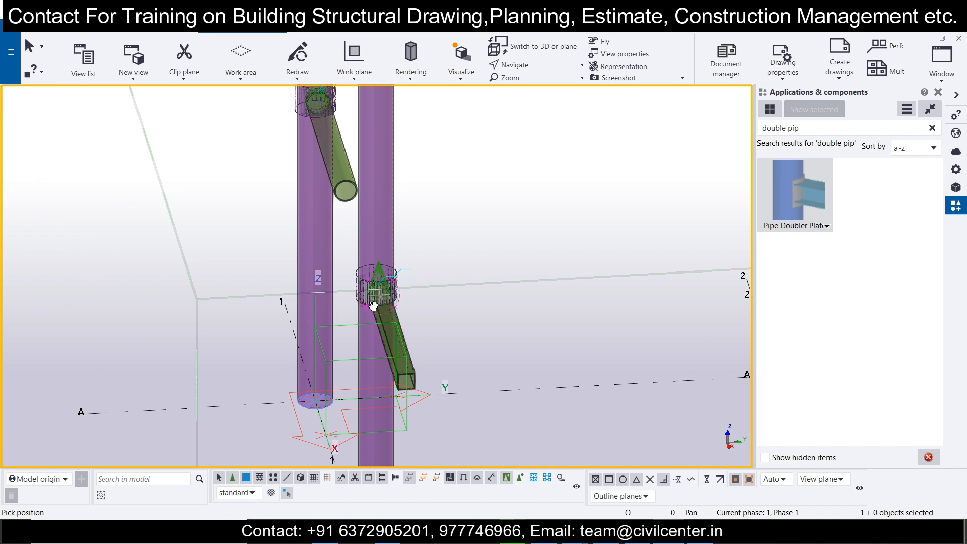
middle_click_drag(381, 305, 427, 305, "ctrl")
scroll(388, 331, "down", 3)
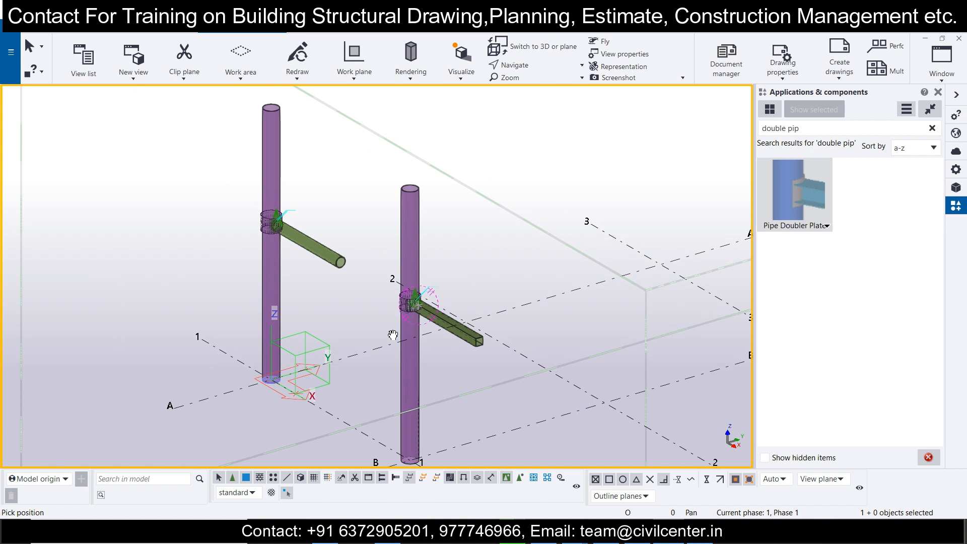
scroll(393, 331, "up", 2)
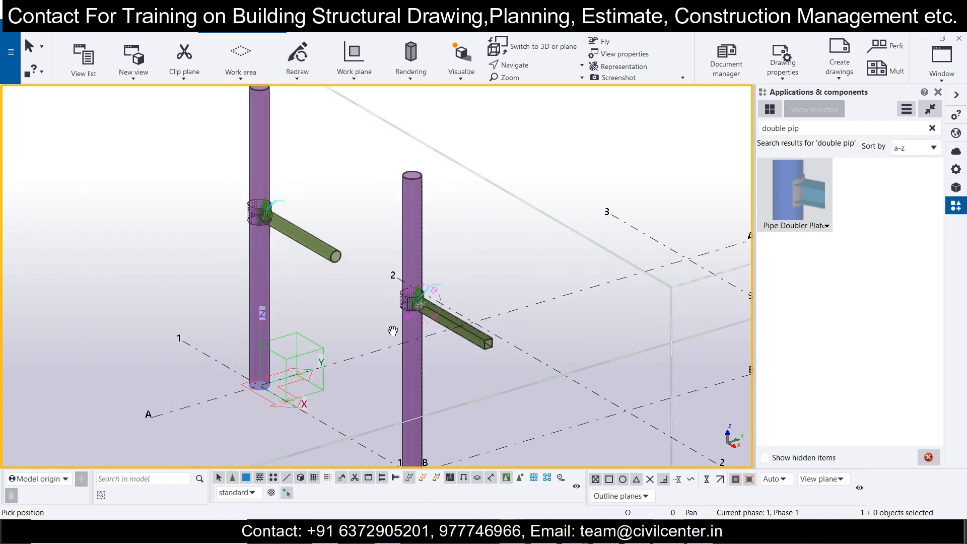
scroll(393, 331, "down", 2)
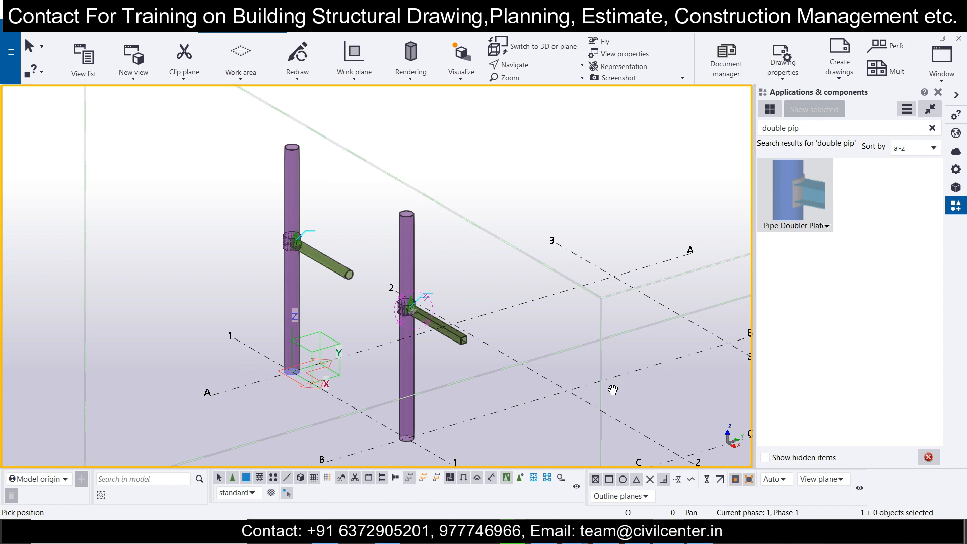
left_click_drag(613, 390, 620, 356)
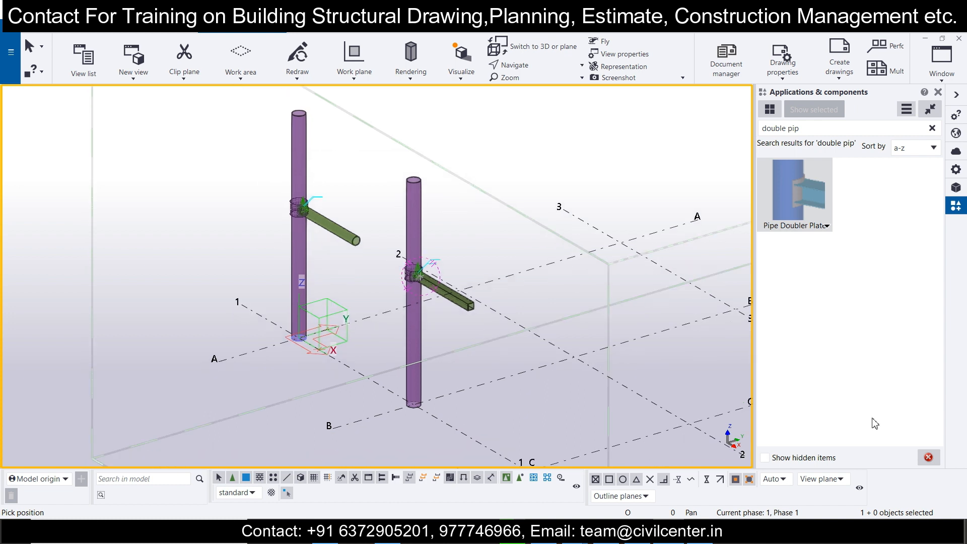